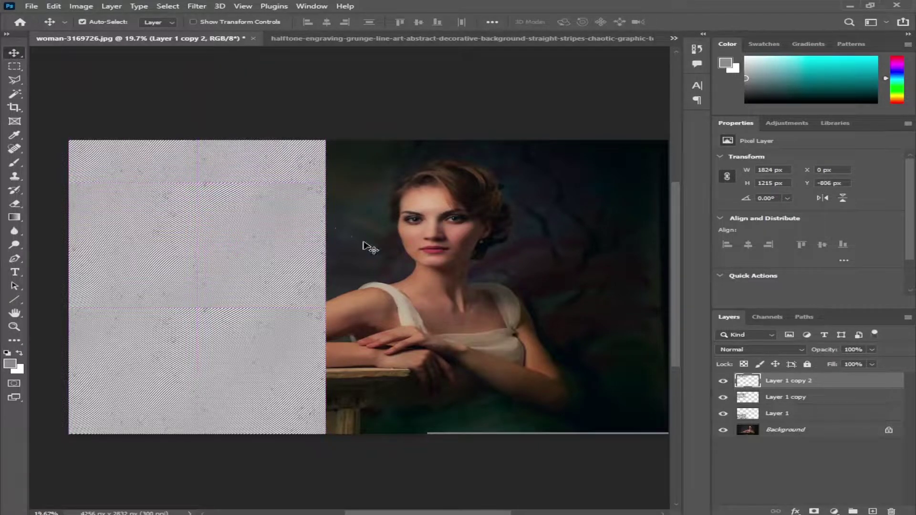
- Select all three texture layers and move them down together so they cover the canvas's full height along its left edge
left_click(791, 417, "shift")
left_click_drag(225, 204, 225, 261)
left_click_drag(214, 298, 190, 291)
scroll(241, 312, "down", 3)
scroll(241, 313, "up", 1)
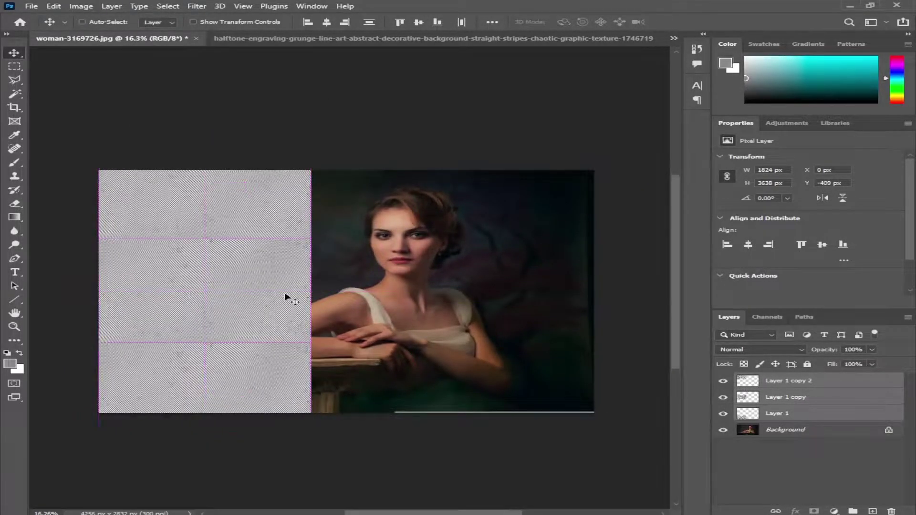
- Stretch the three texture layers horizontally to 2128 px wide so they fill the canvas's left half
key("ctrl+t")
left_click_drag(311, 291, 354, 286)
key("Return")
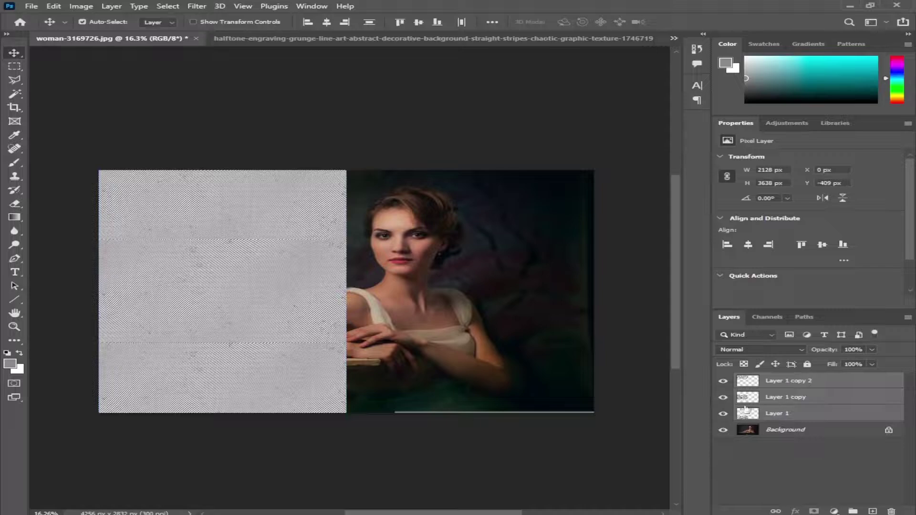
- Convert the three texture layers into one Smart Object and place a duplicate of it over the canvas's right half
right_click(784, 394)
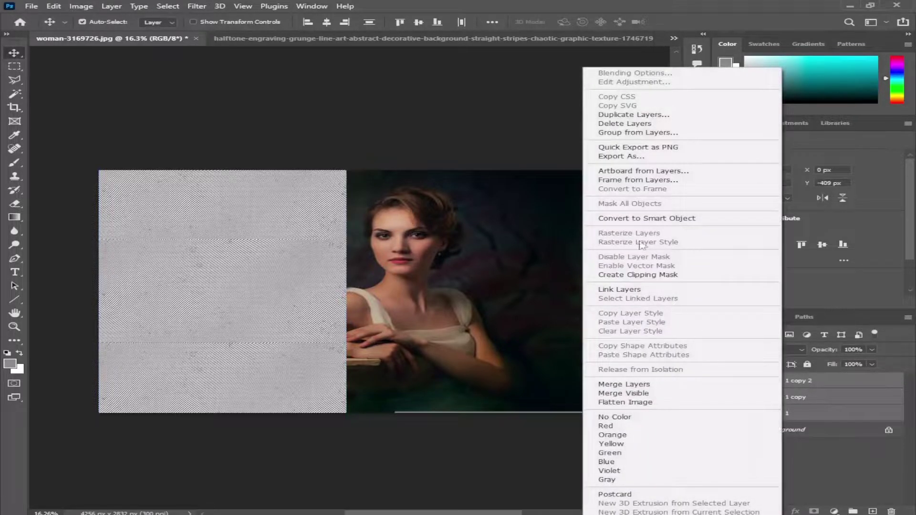
left_click(635, 220)
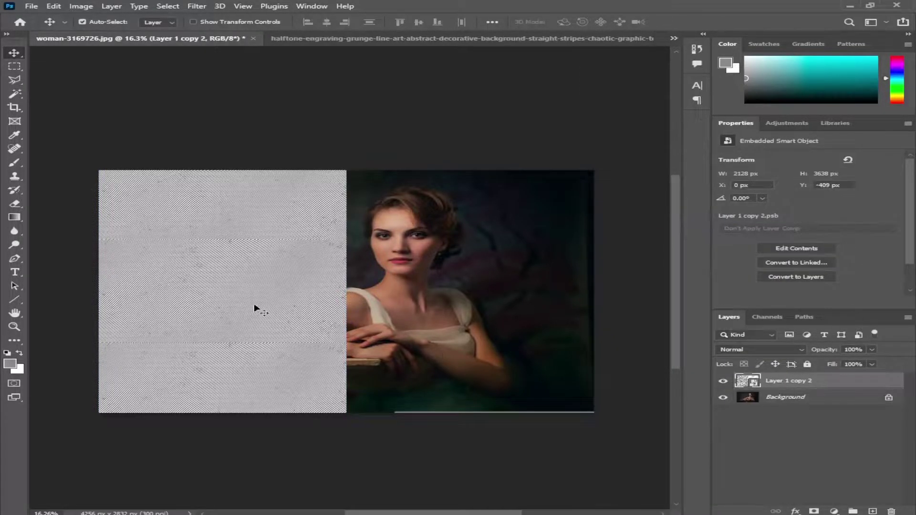
key("ctrl+j")
left_click_drag(205, 300, 453, 301)
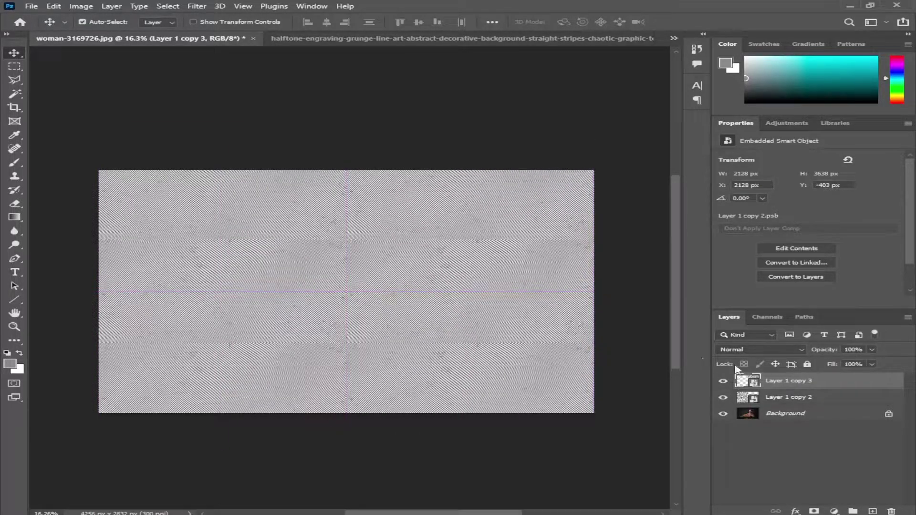
- Rasterize the two texture Smart Objects and merge them into a single layer
left_click(787, 400, "shift")
right_click(785, 395)
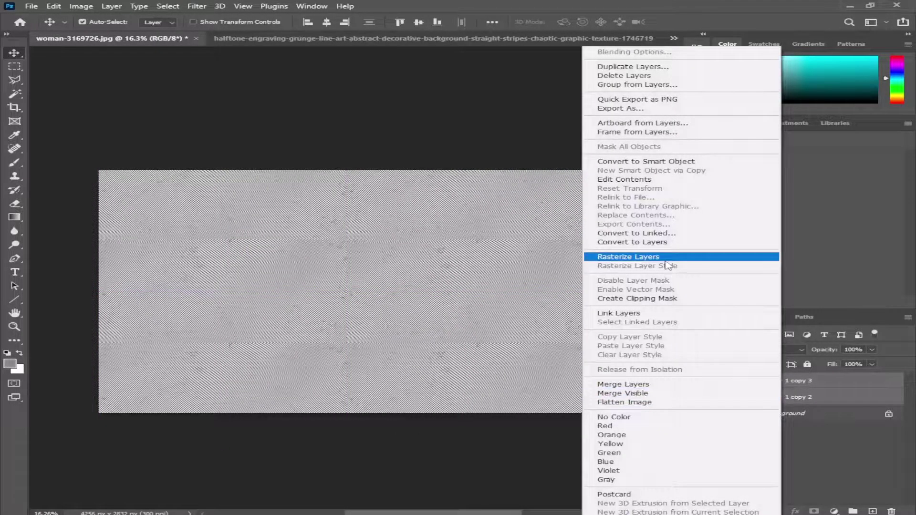
left_click(667, 258)
right_click(792, 390)
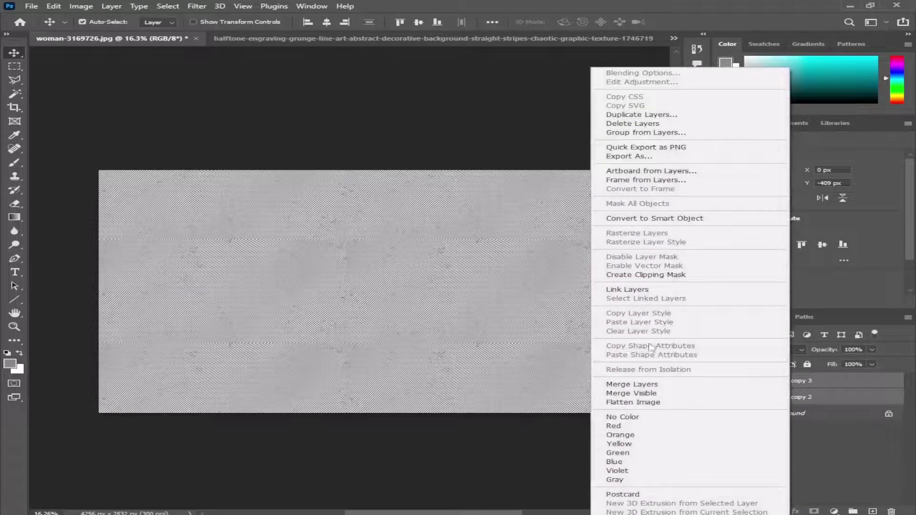
left_click(664, 384)
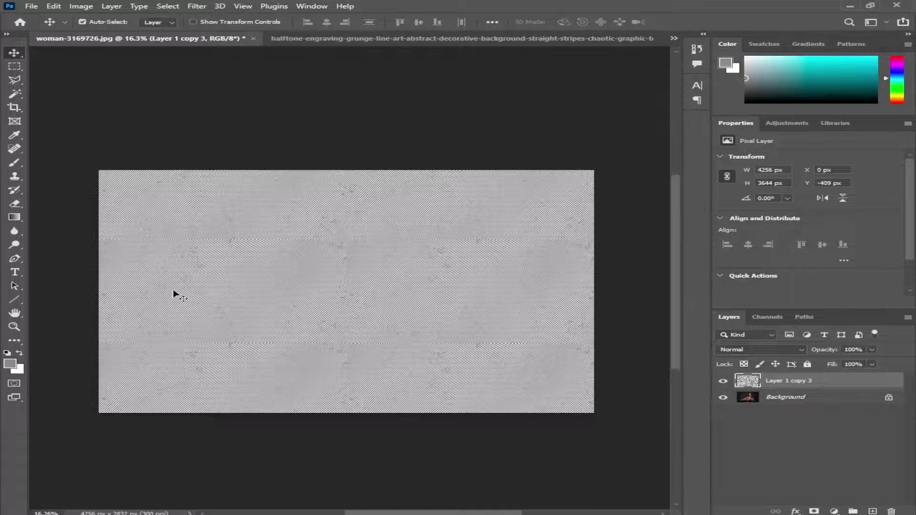
- Try to select the texture's upper horizontal seam and its vertical centre seam with the Rectangular Marquee
left_click(17, 67)
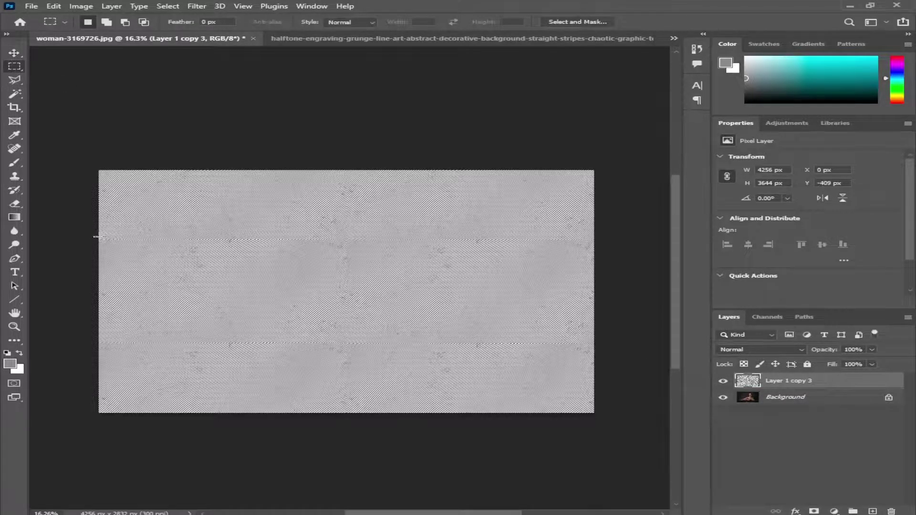
left_click_drag(95, 237, 595, 244)
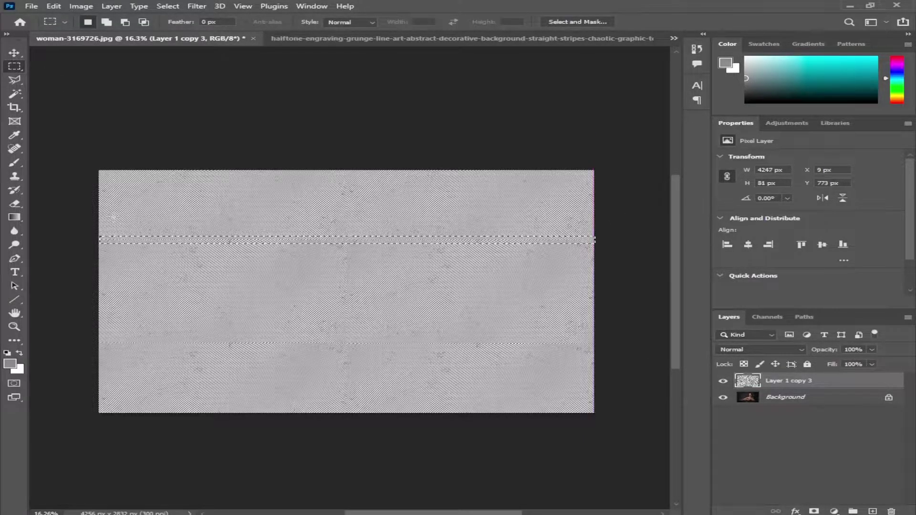
left_click_drag(92, 234, 616, 241)
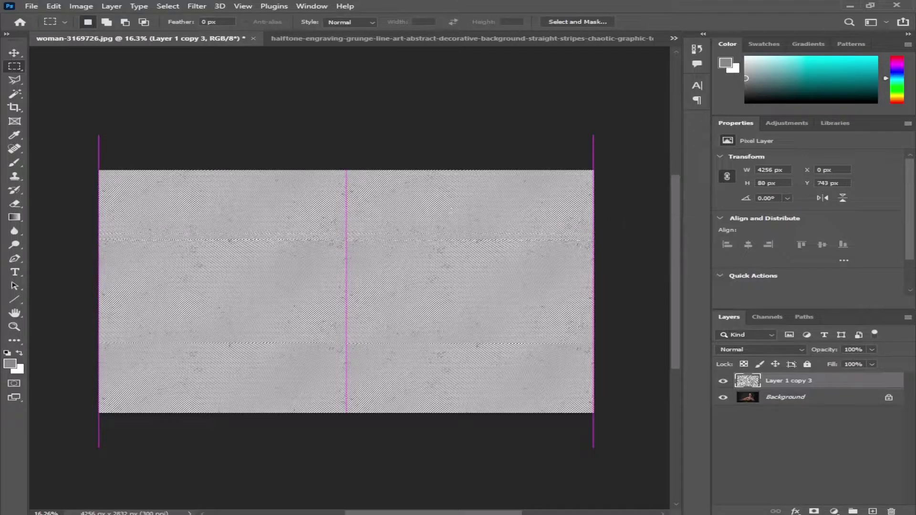
left_click_drag(342, 170, 353, 429)
- Select both horizontal seams and the vertical centre seam of the texture as one combined rectangular marquee selection
left_click_drag(95, 339, 636, 345)
scroll(351, 343, "up", 5)
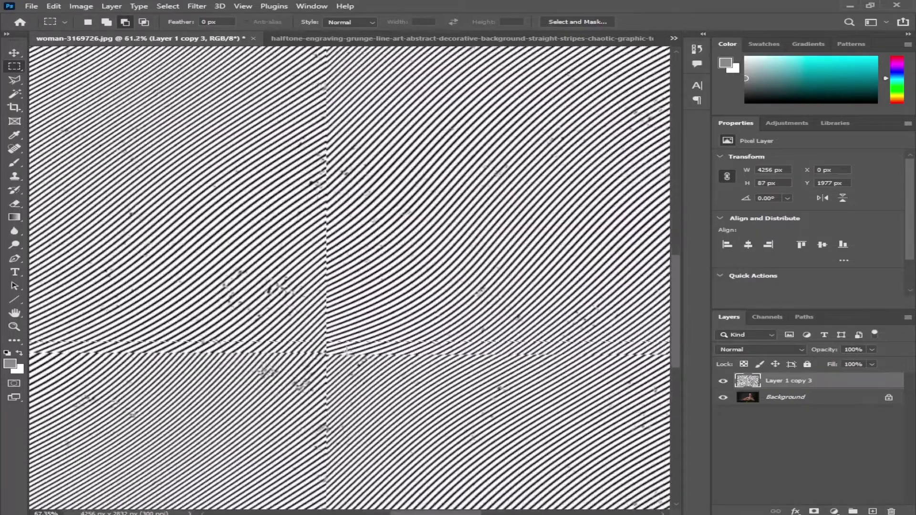
scroll(346, 353, "up", 2)
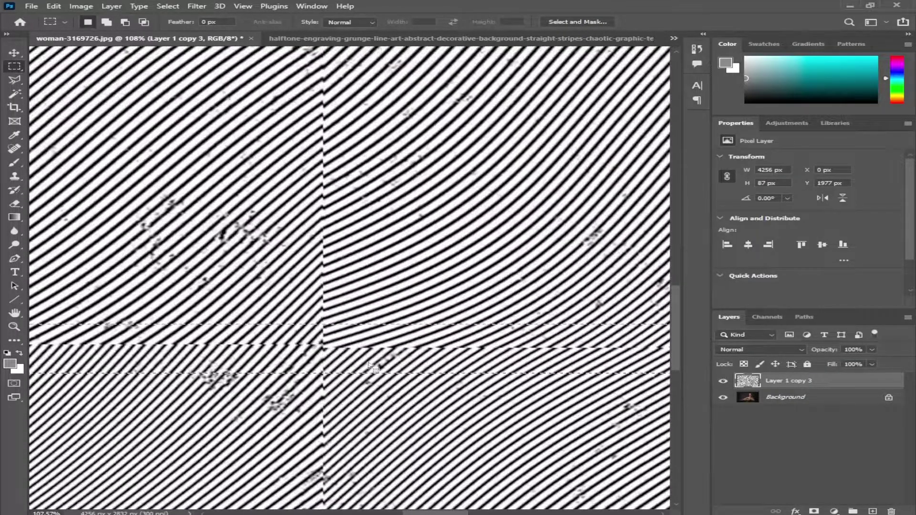
scroll(370, 366, "down", 6)
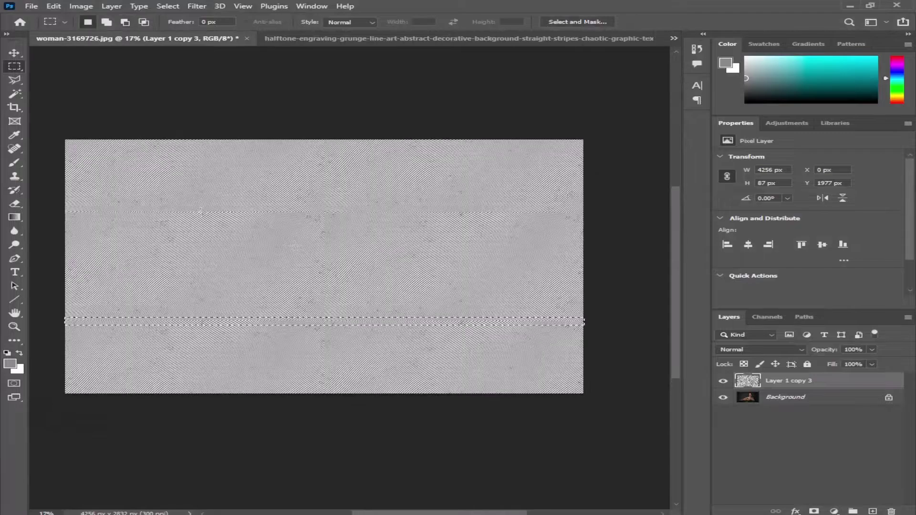
left_click(106, 22)
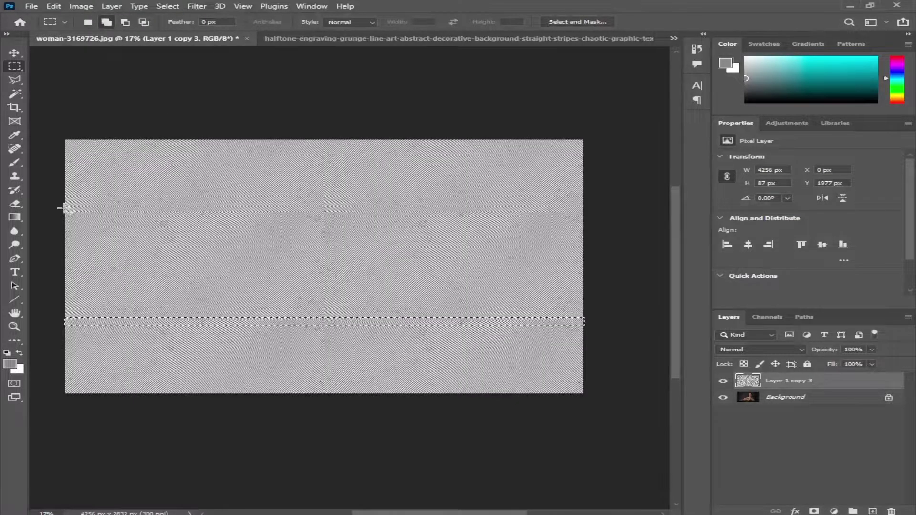
left_click_drag(64, 208, 602, 215)
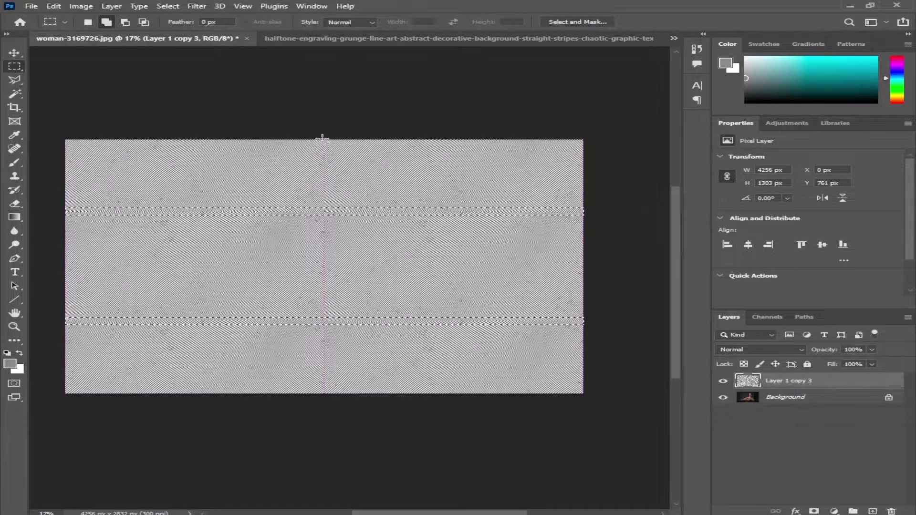
left_click_drag(322, 139, 328, 408)
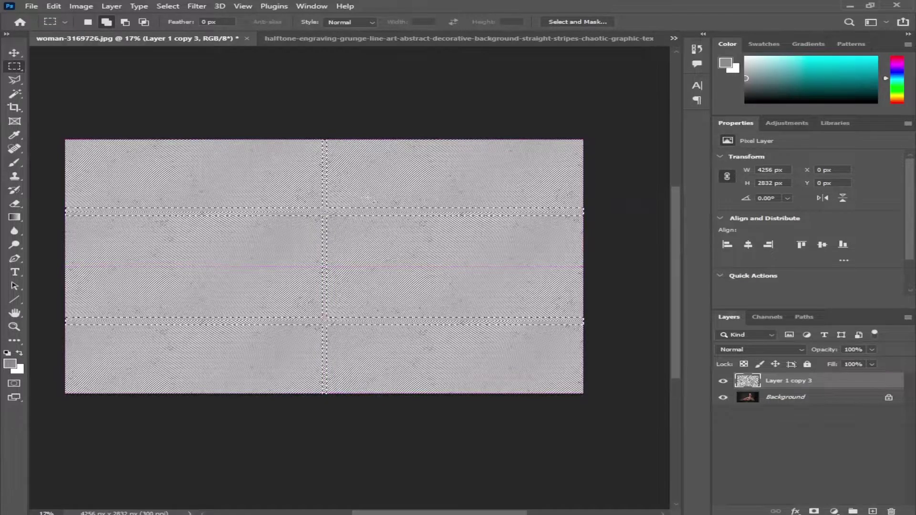
- Fill the selected seams with Content-Aware Fill, output to the current layer, and clear the selection
left_click(54, 6)
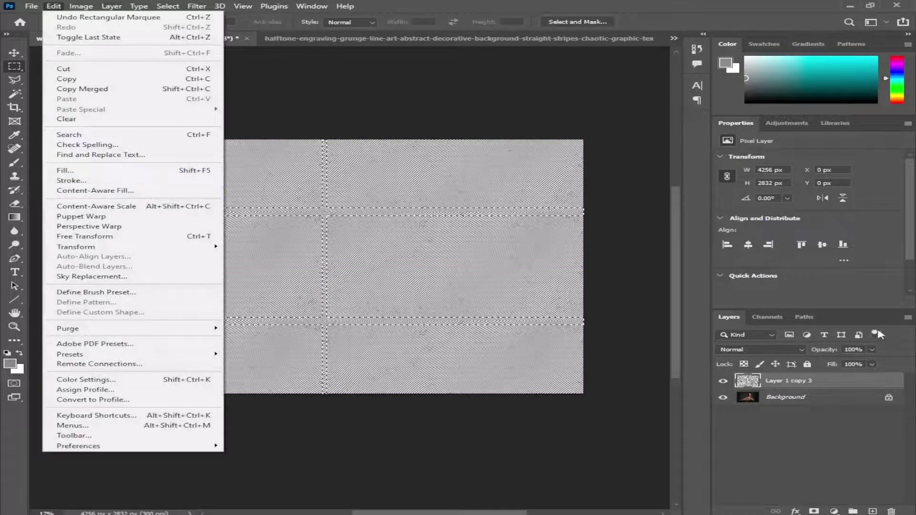
left_click(95, 190)
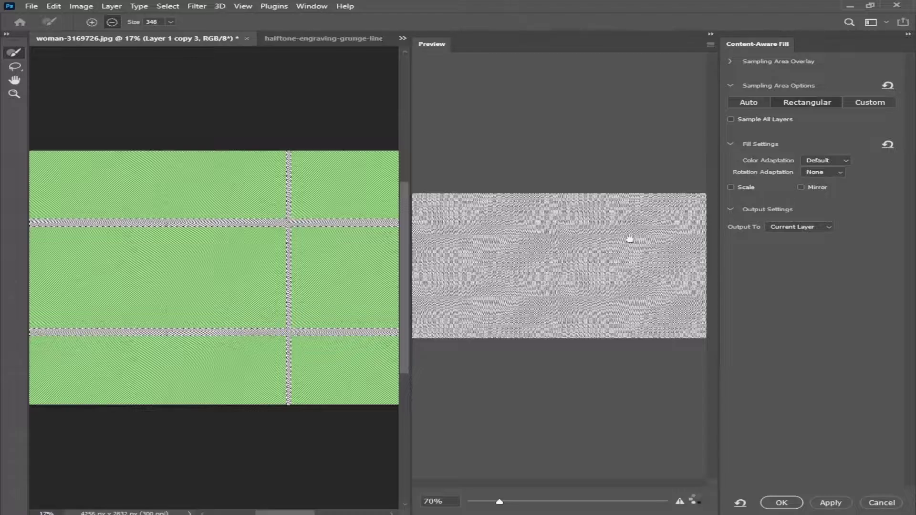
left_click(830, 502)
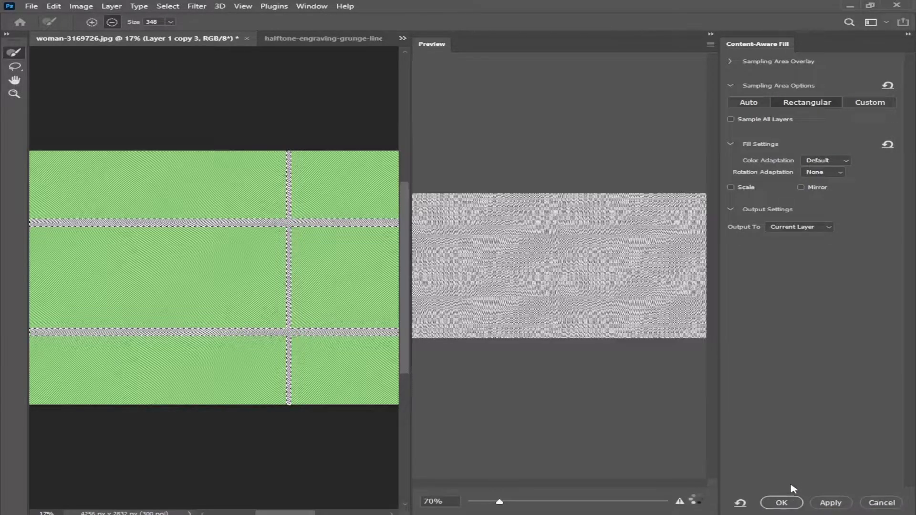
left_click(782, 503)
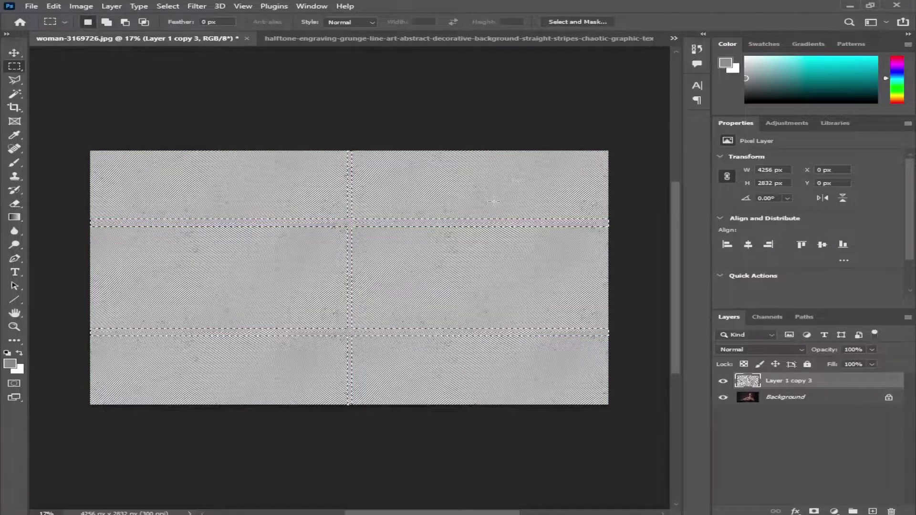
key("ctrl+d")
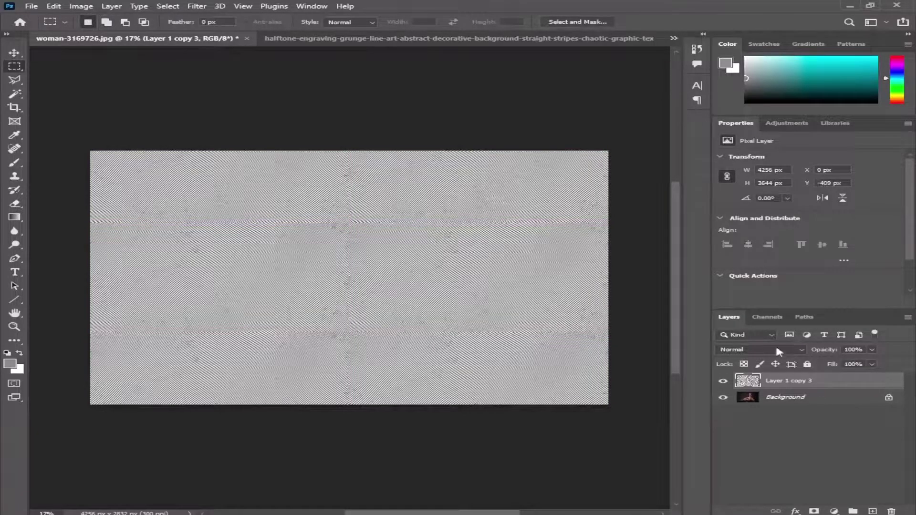
- Hide the texture layer, unlock the Background portrait and place a new empty layer beneath it
left_click(722, 382)
left_click(785, 399)
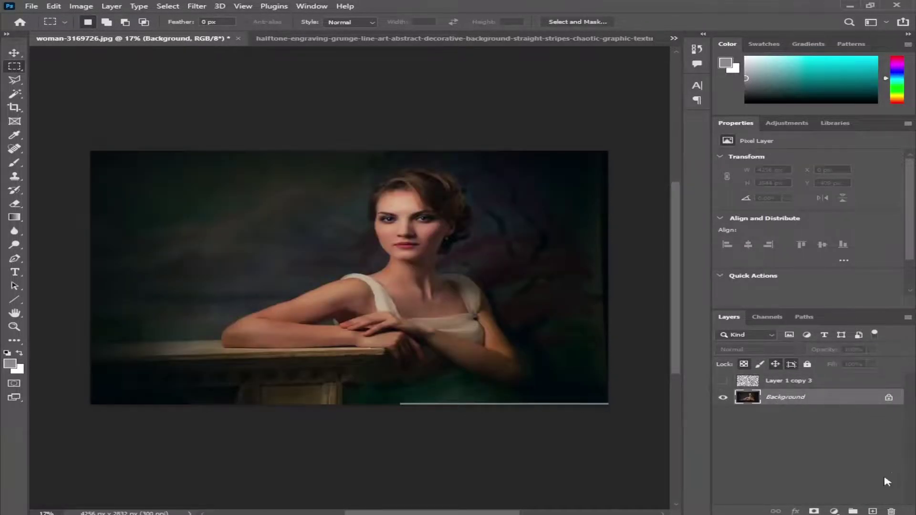
left_click(872, 511)
left_click_drag(776, 402, 829, 424)
left_click(890, 416)
left_click_drag(779, 398, 806, 424)
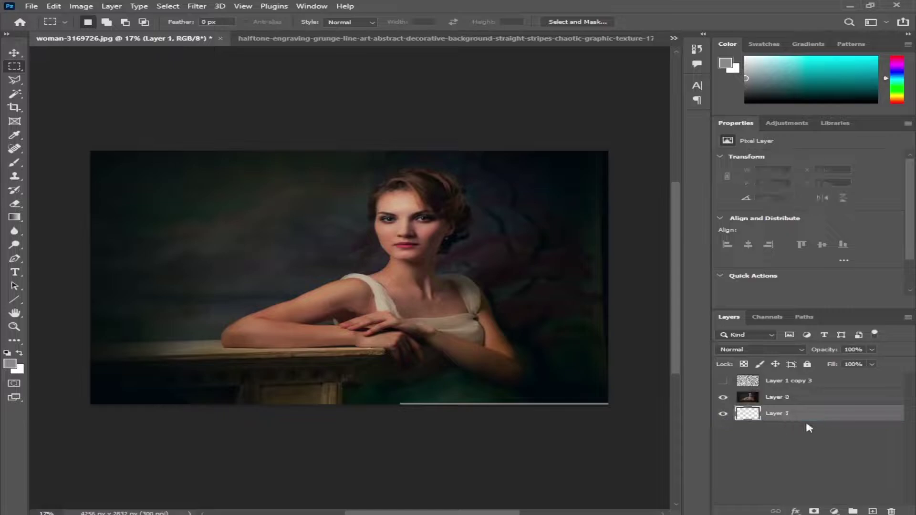
- Set the foreground colour to 0° hue, 0% saturation and 30% brightness (#4d4d4d) and fill the empty bottom layer with it
left_click(11, 365)
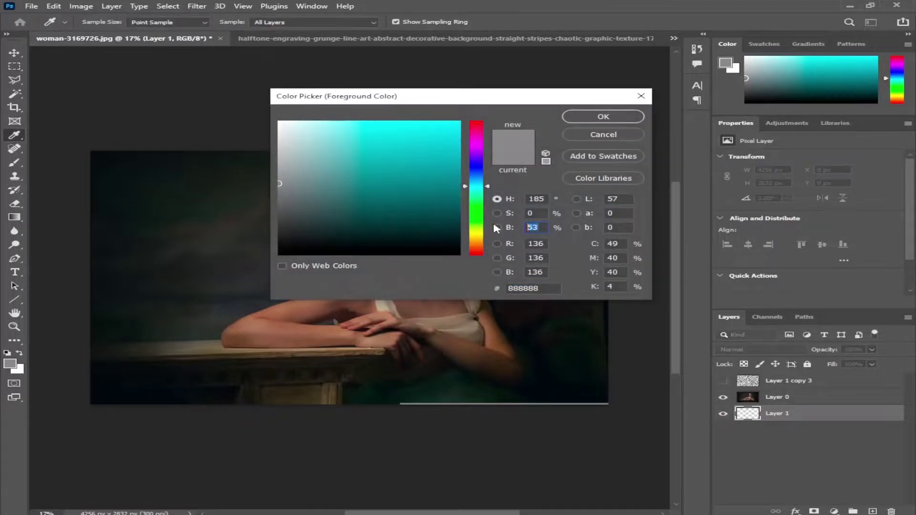
type("30")
type("0")
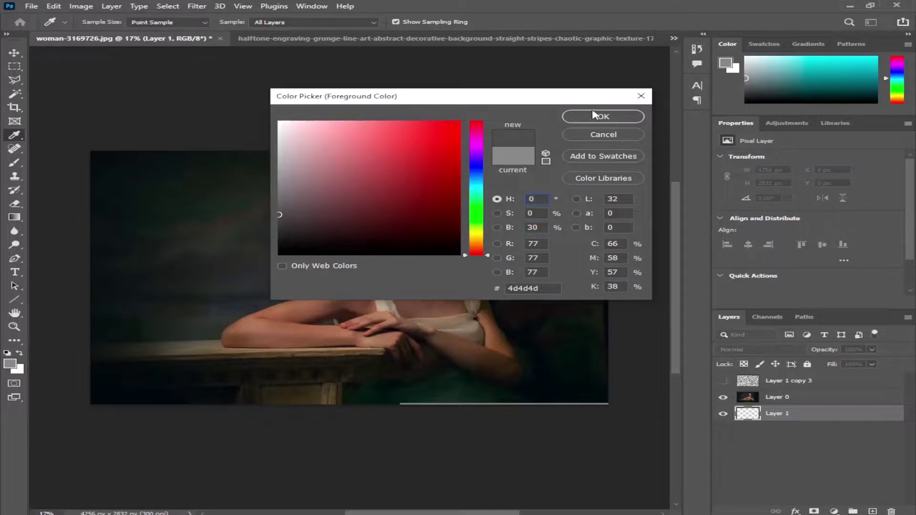
left_click(534, 244)
type("0")
left_click(534, 258)
type("0")
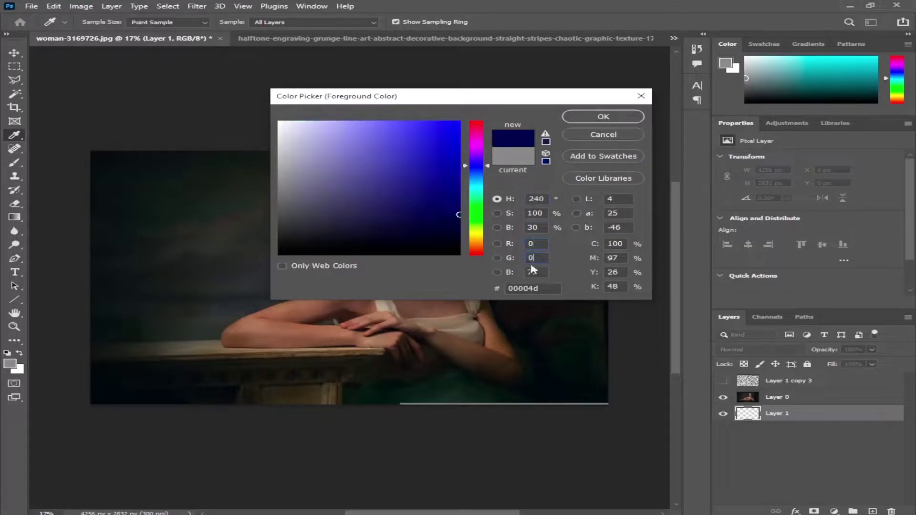
type("0")
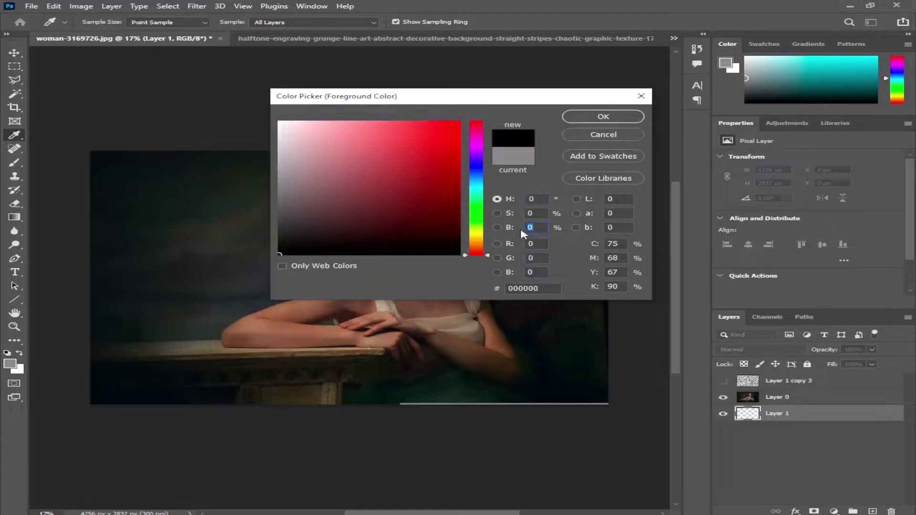
type("30")
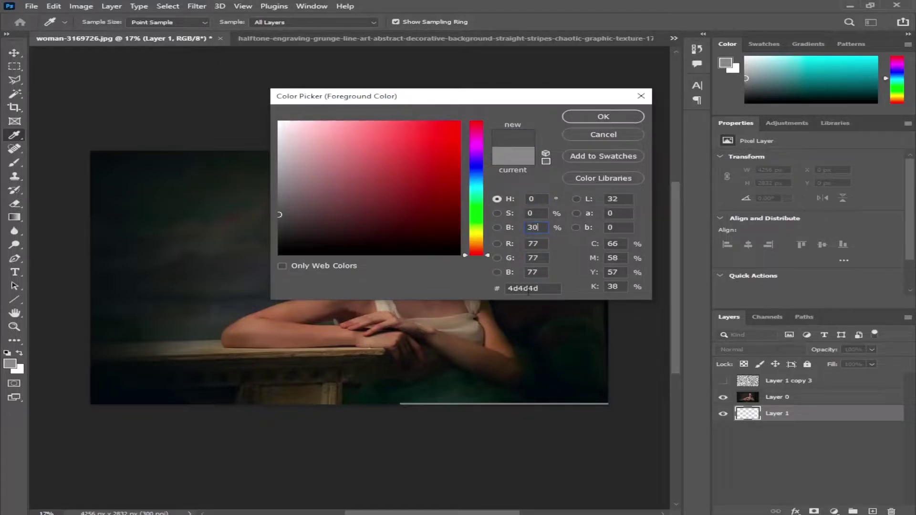
left_click(602, 117)
key("m")
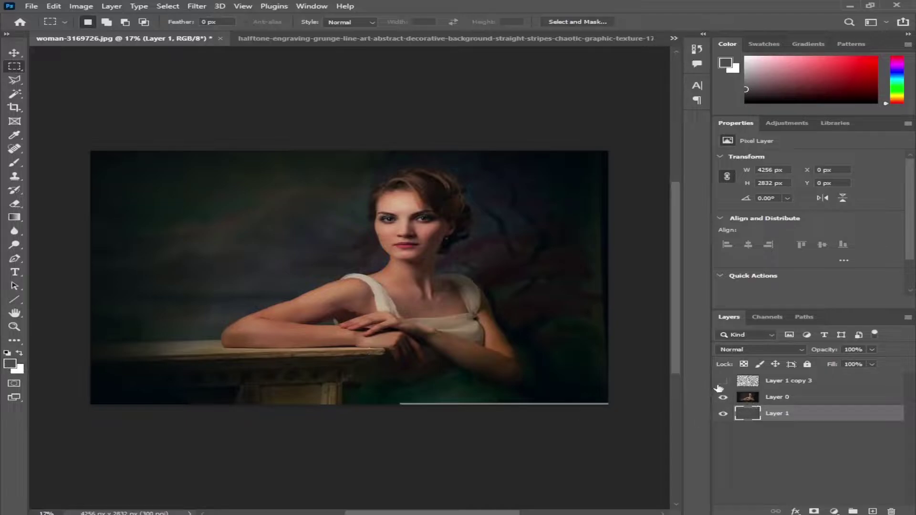
- Convert the portrait layer (Layer 0) to a Smart Object
left_click(766, 398)
right_click(779, 399)
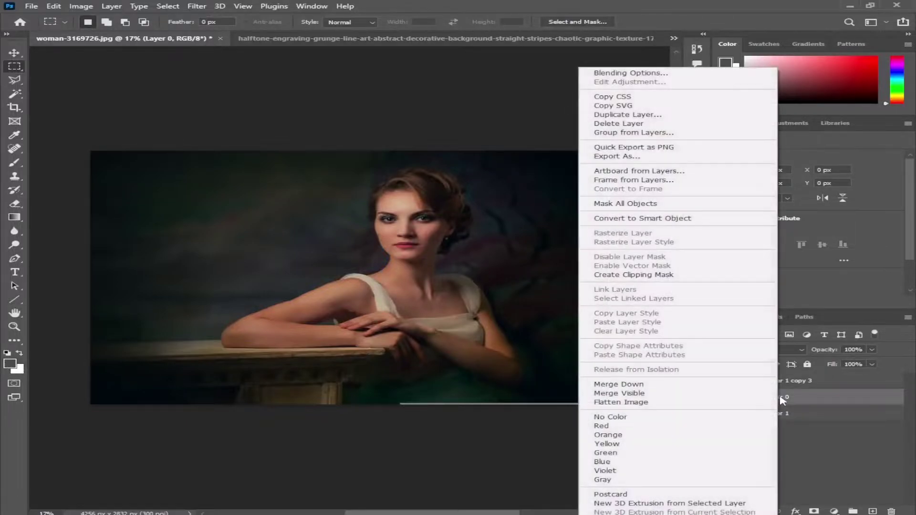
left_click(621, 220)
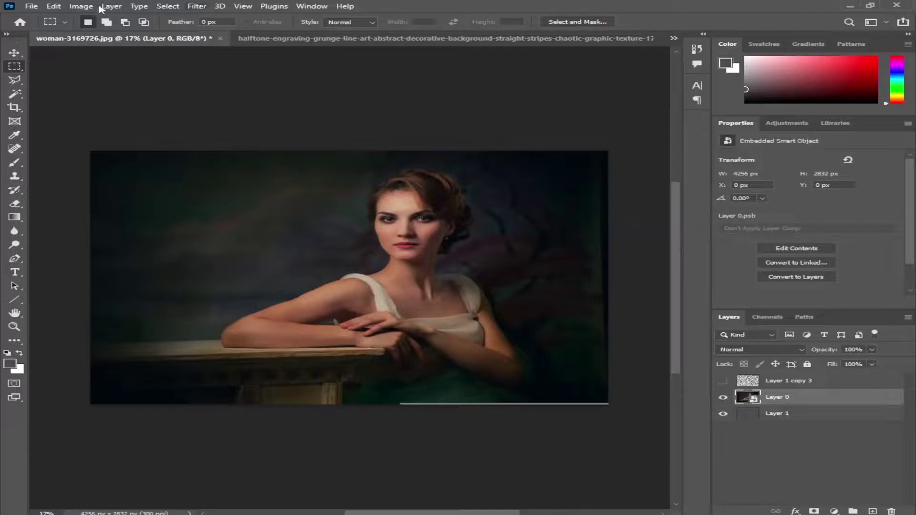
- Apply a Shadows/Highlights adjustment to the portrait Smart Object with shadows at 35% and highlights at 0%
left_click(82, 6)
mouse_move(95, 33)
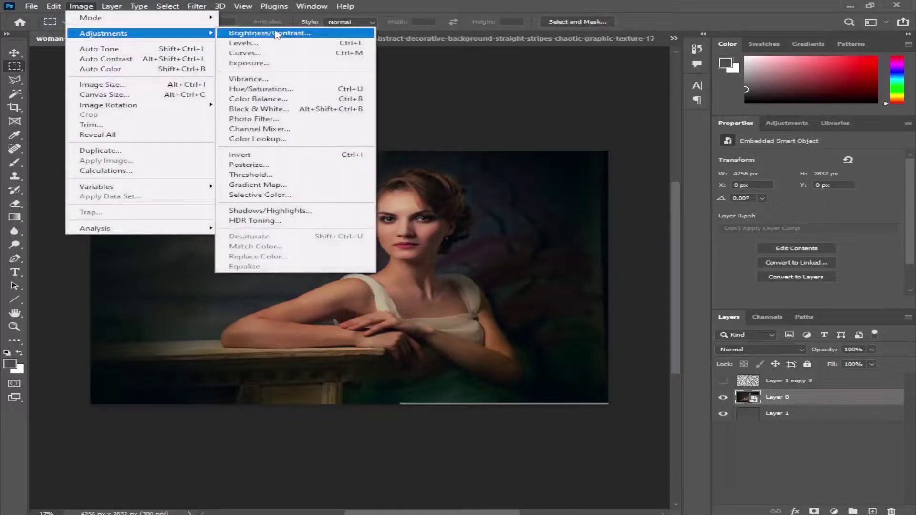
left_click(300, 210)
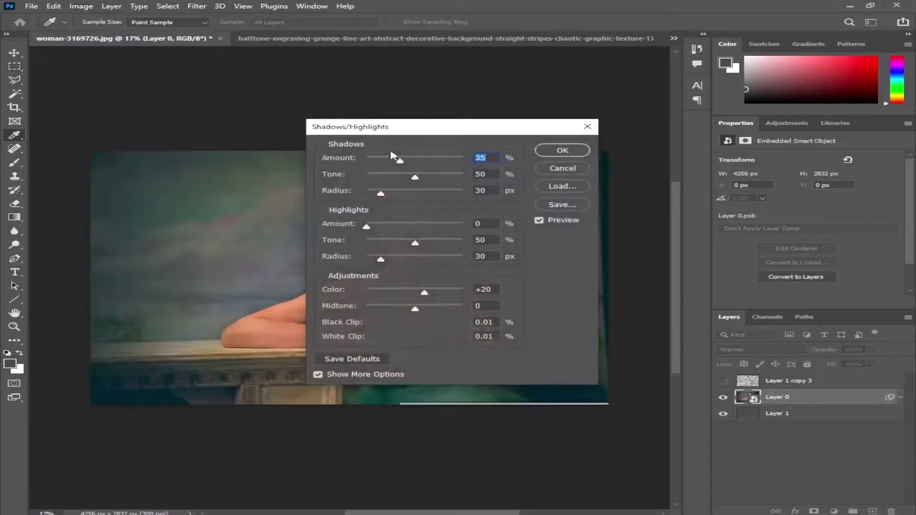
left_click_drag(369, 133, 614, 139)
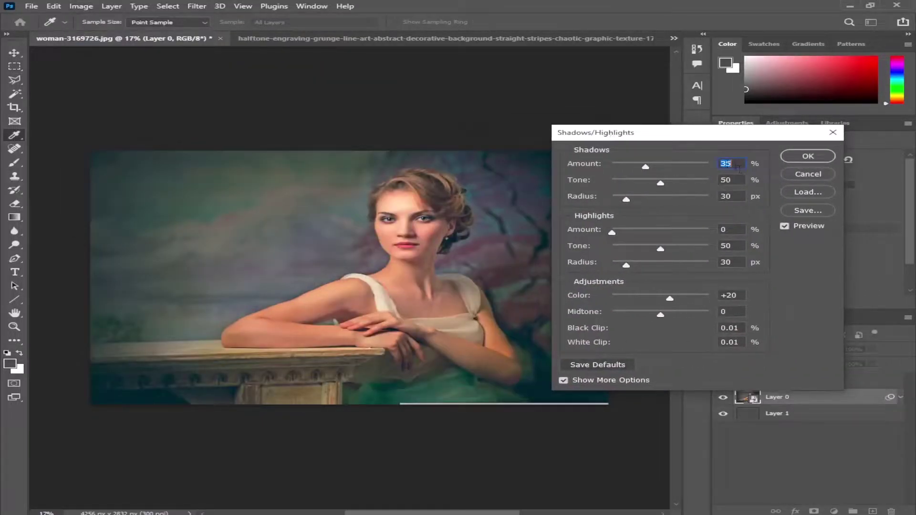
left_click(564, 380)
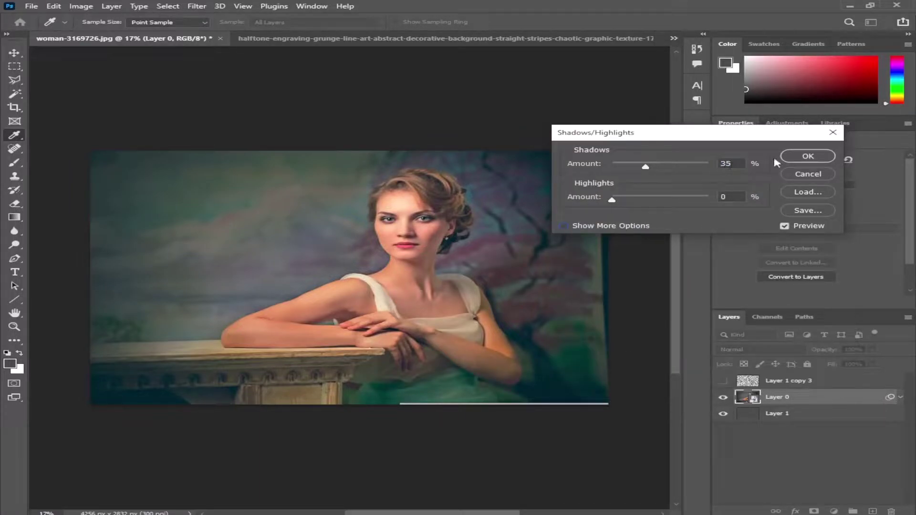
left_click(806, 156)
key("m")
scroll(415, 248, "up", 4)
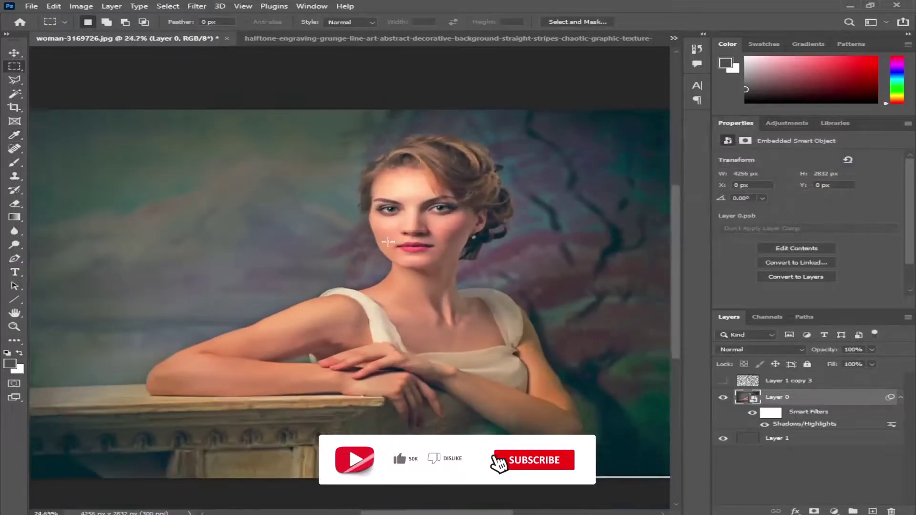
scroll(403, 238, "down", 6)
scroll(423, 240, "up", 1)
left_click(900, 398)
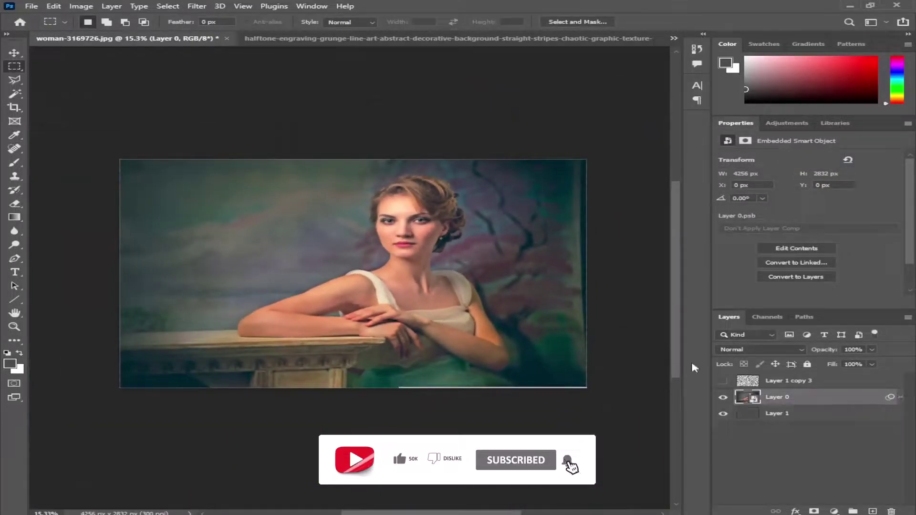
scroll(390, 255, "up", 3)
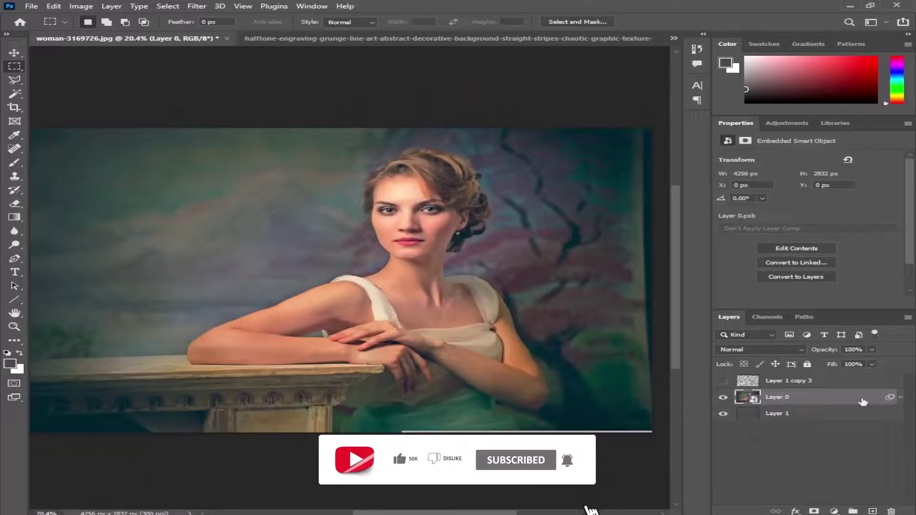
left_click(900, 398)
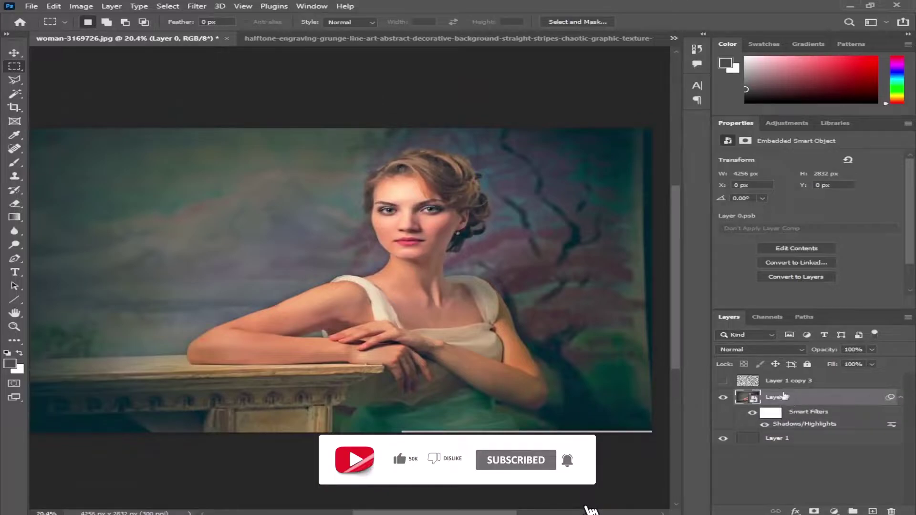
- Show the halftone texture layer (Layer 1 copy 3) and set its blend mode to Hard Light
left_click(722, 382)
left_click(790, 386)
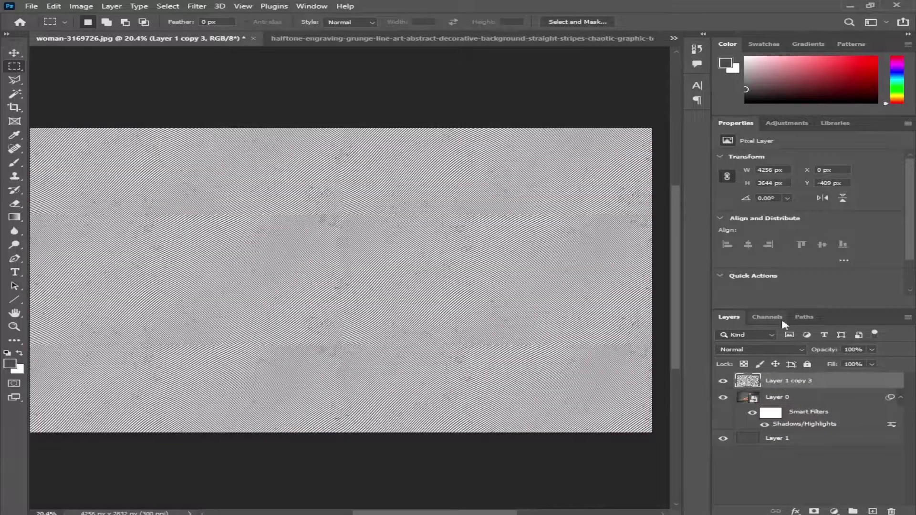
left_click(742, 351)
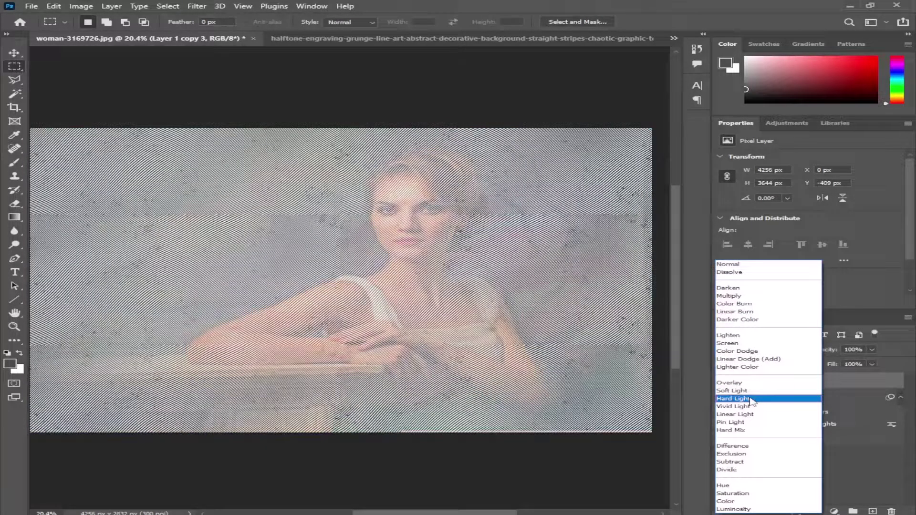
left_click(752, 400)
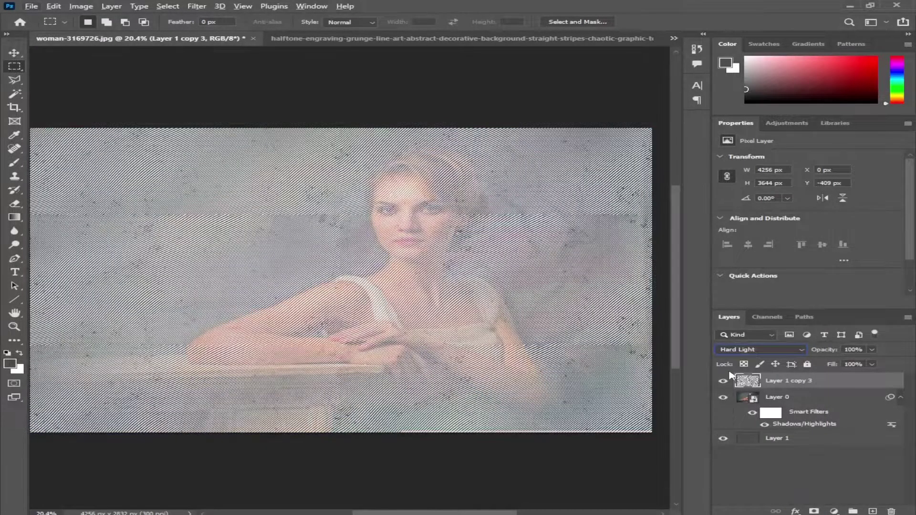
key("v")
left_click(310, 321)
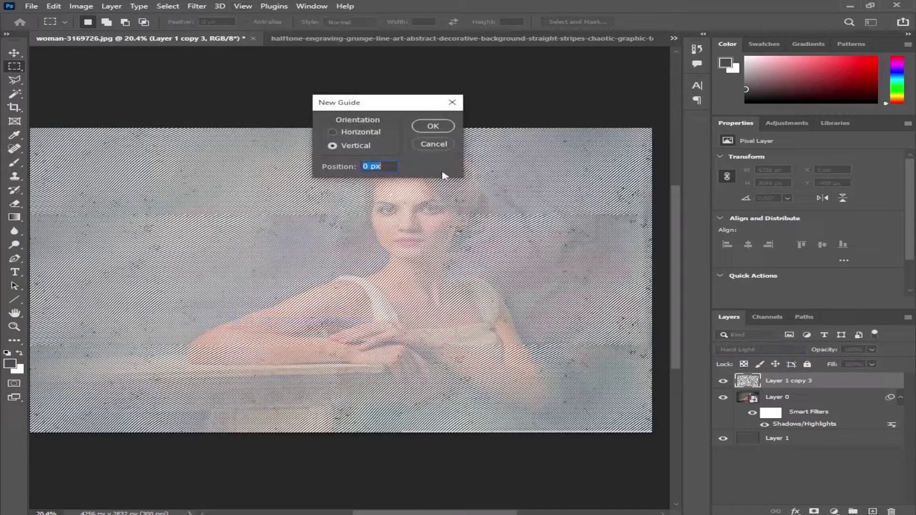
left_click(431, 142)
key("v")
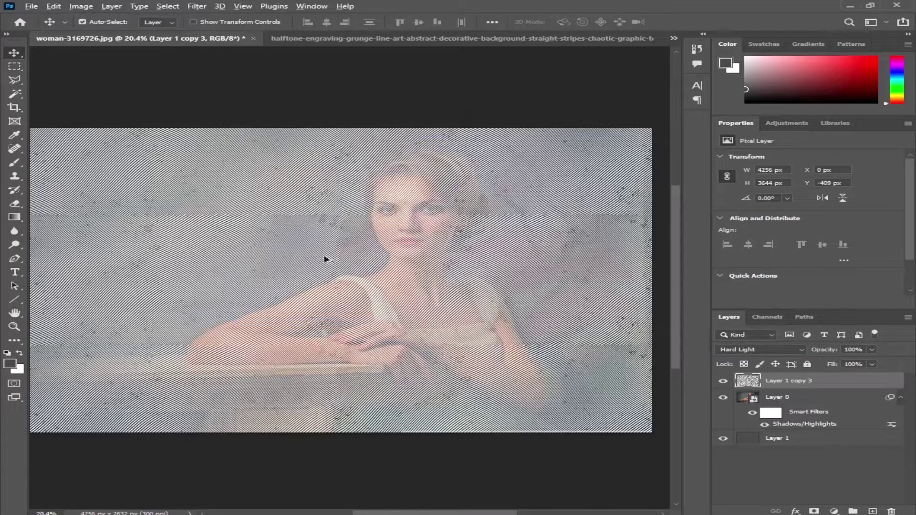
- Select narrow strips over the texture's two horizontal seams and its central vertical seam as one combined rectangular marquee selection
scroll(326, 260, "down", 1)
scroll(327, 256, "up", 1)
left_click_drag(349, 249, 371, 237)
scroll(301, 278, "up", 1)
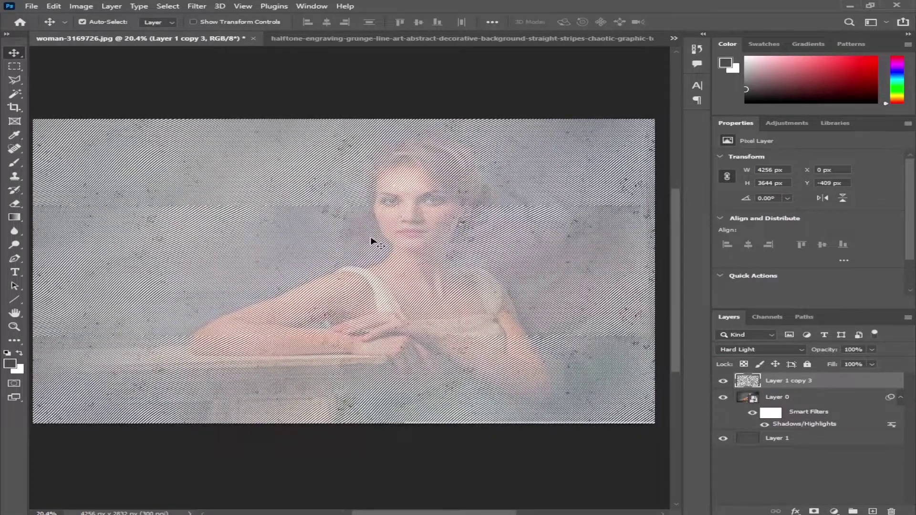
key("m")
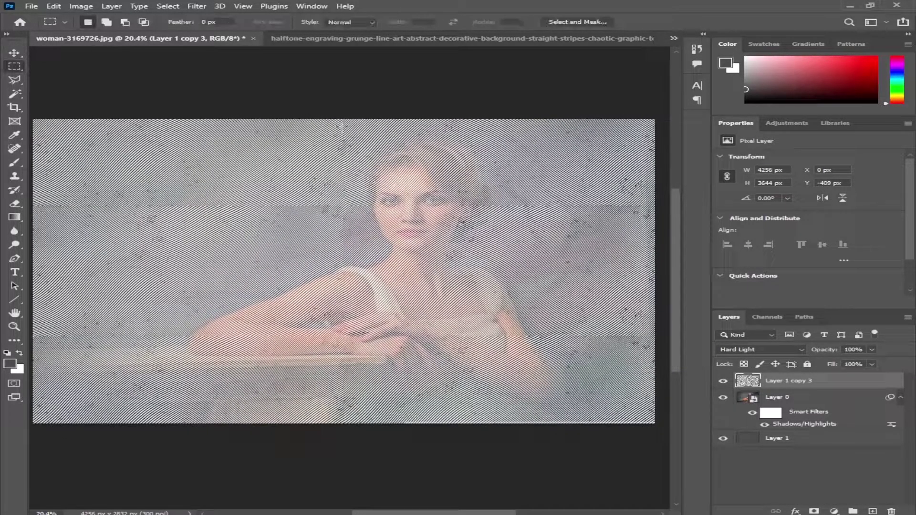
left_click_drag(337, 117, 349, 444)
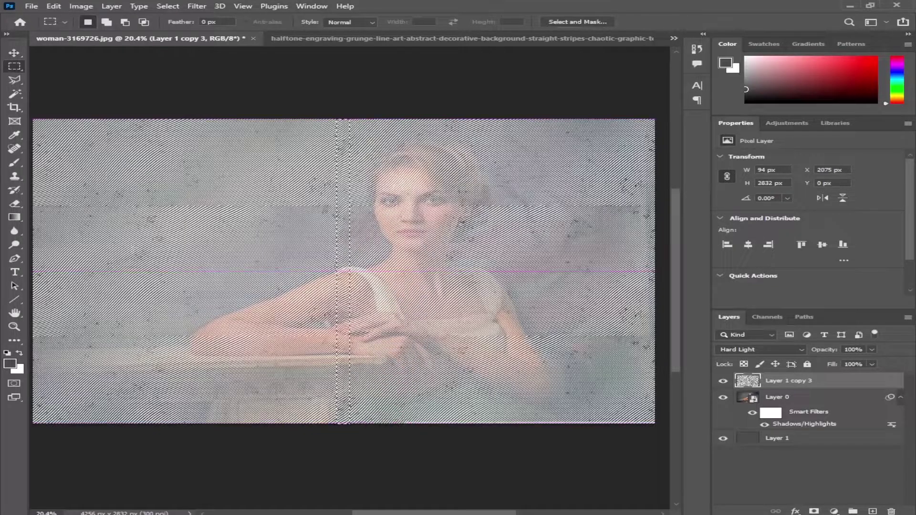
left_click_drag(73, 205, 619, 213)
left_click_drag(509, 212, 506, 208)
left_click_drag(278, 238, 356, 235)
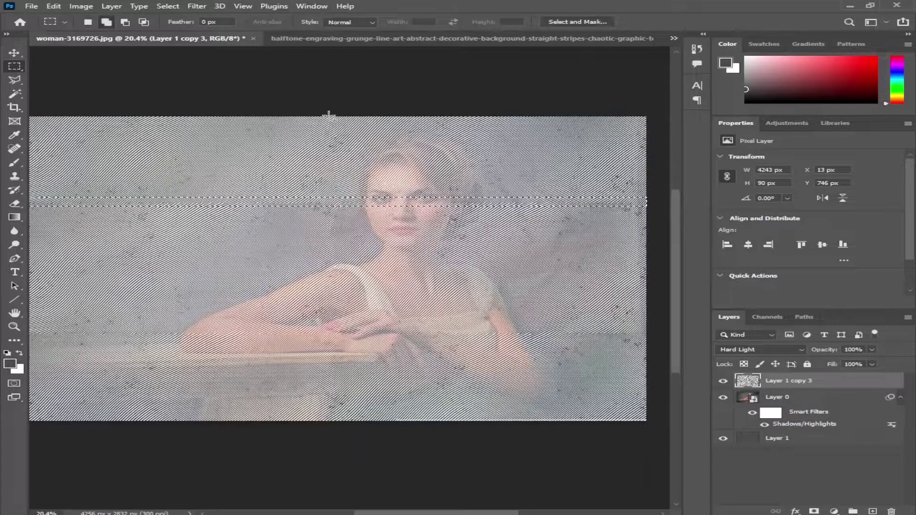
left_click_drag(330, 116, 345, 431)
left_click_drag(231, 313, 301, 313)
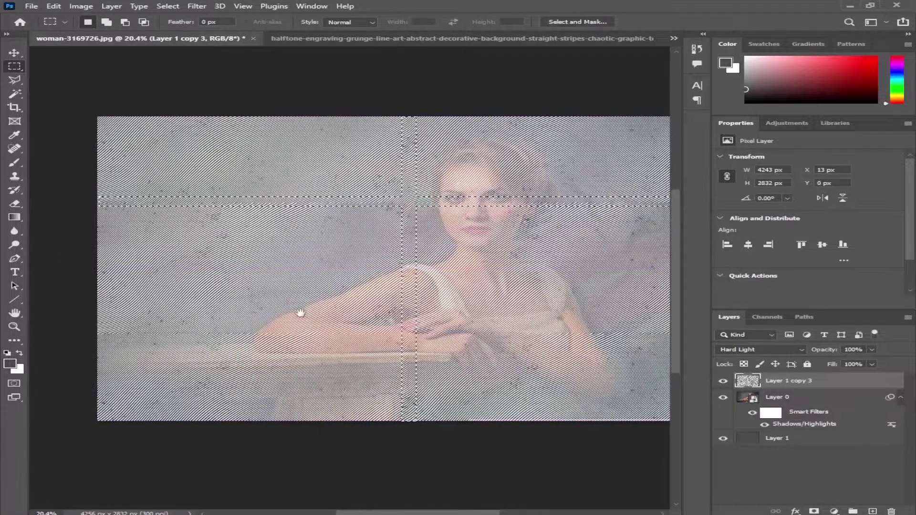
left_click_drag(95, 329, 648, 293)
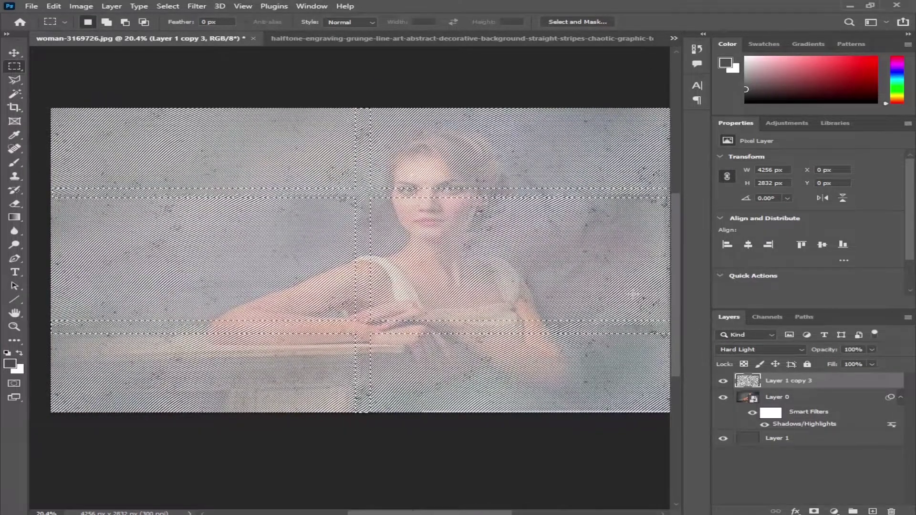
- Fill the selected seam strips on the texture layer with Content-Aware contents and clear the selection
key("shift+BackSpace")
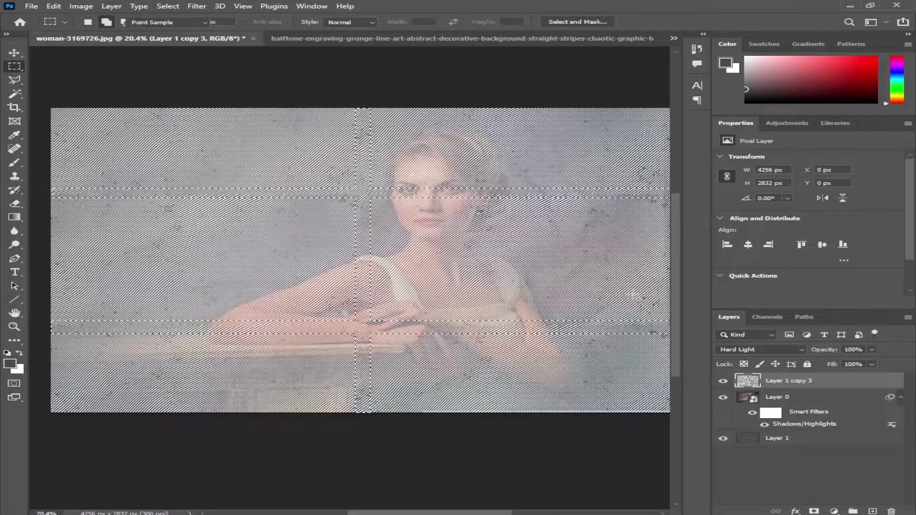
left_click(462, 130)
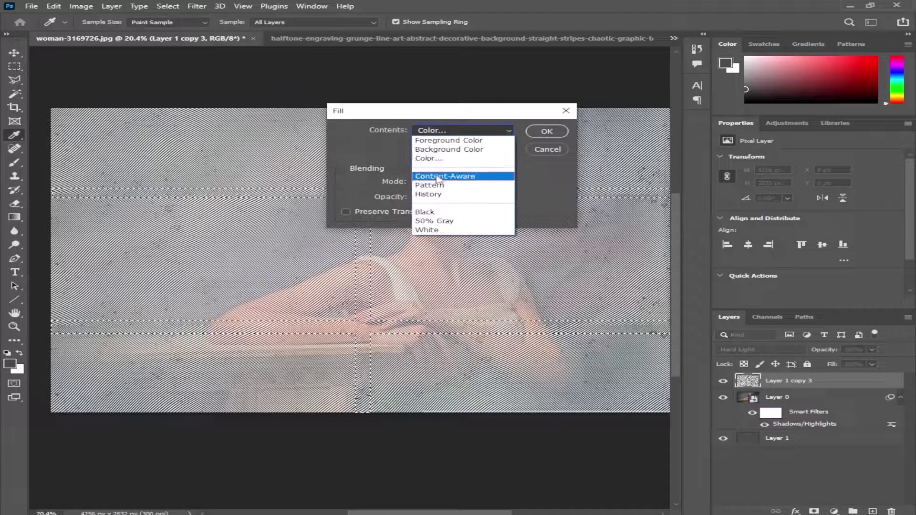
left_click(458, 174)
left_click(546, 132)
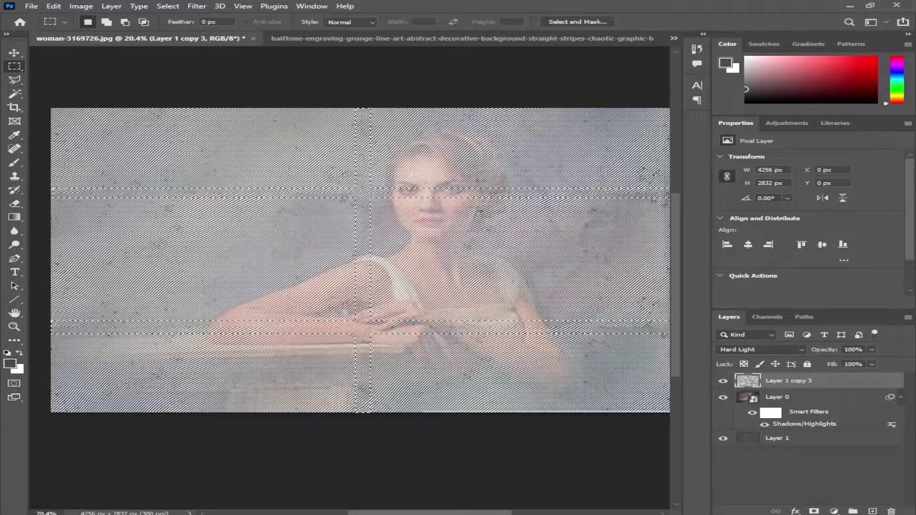
key("ctrl+d")
scroll(416, 235, "down", 1)
key("v")
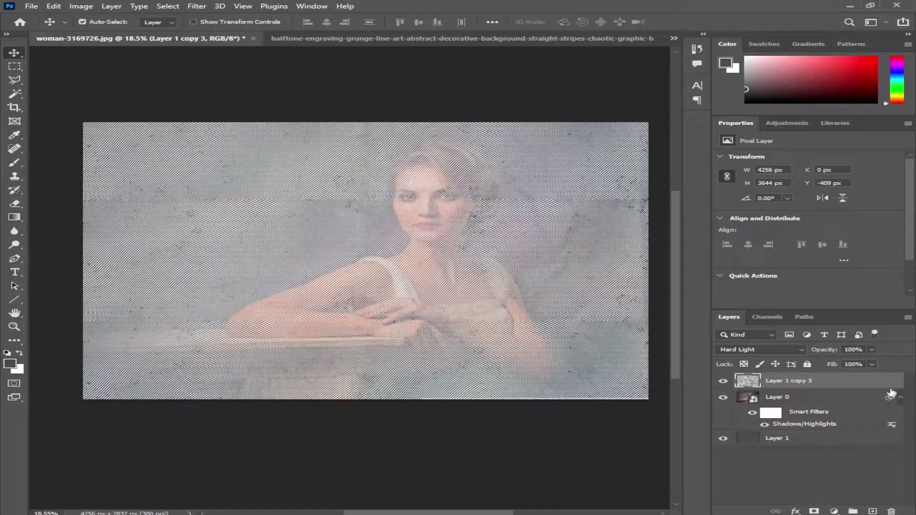
- Add a Gradient Map adjustment layer above the texture and set its dark colour stop to green #1d4d18
left_click(834, 511)
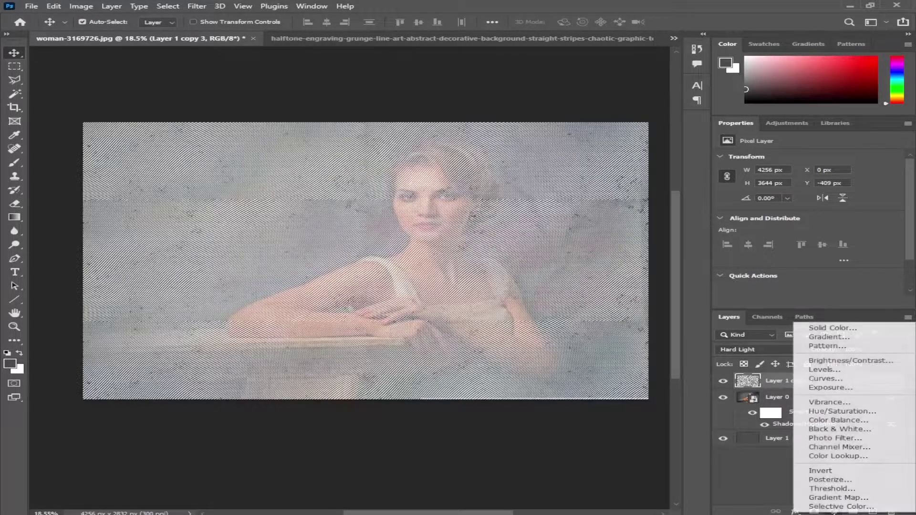
left_click(847, 499)
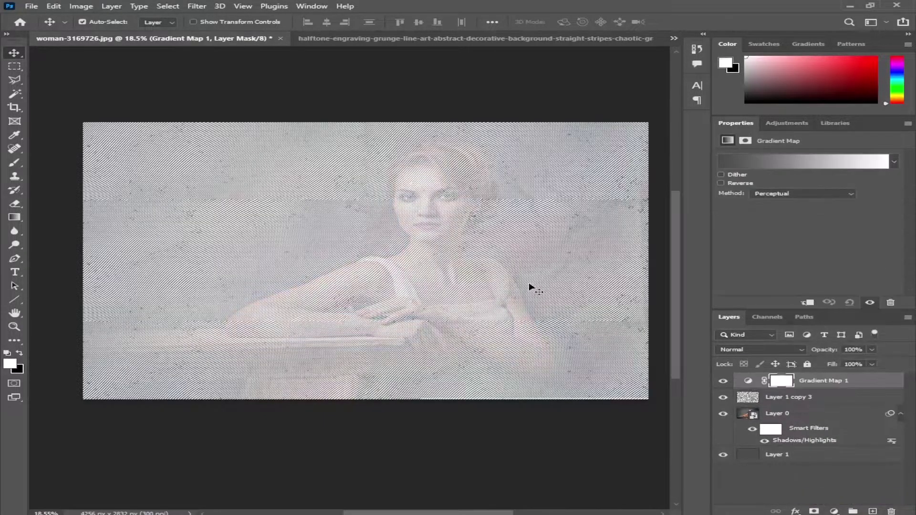
left_click(765, 162)
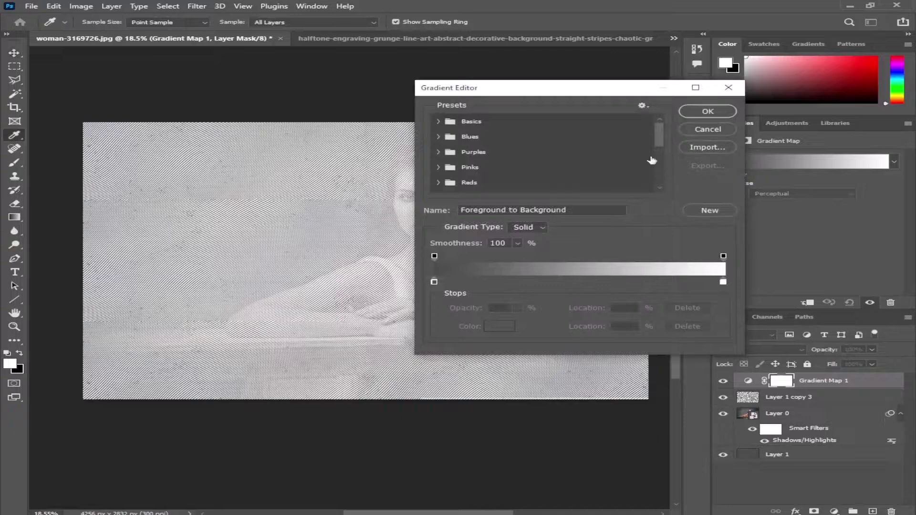
left_click(434, 282)
left_click(496, 326)
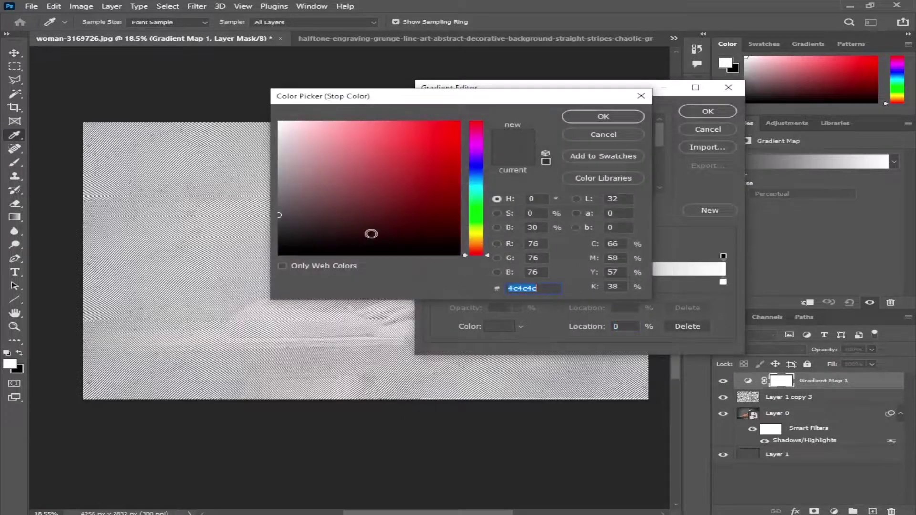
left_click(480, 210)
mouse_move(410, 215)
left_mouse_down()
mouse_move(384, 209)
mouse_move(404, 215)
left_mouse_up()
left_click(591, 117)
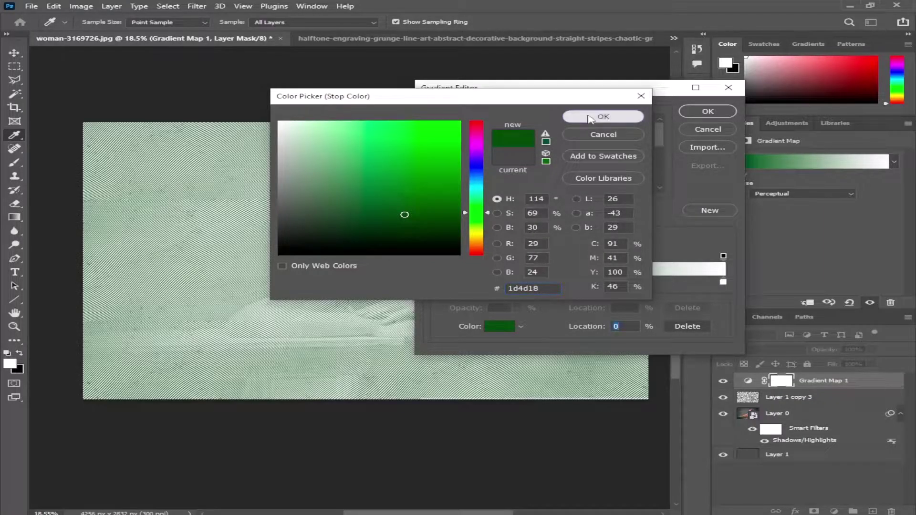
- Set the Gradient Map's light colour stop to light grey #cfcfcf and accept the gradient
left_click(723, 282)
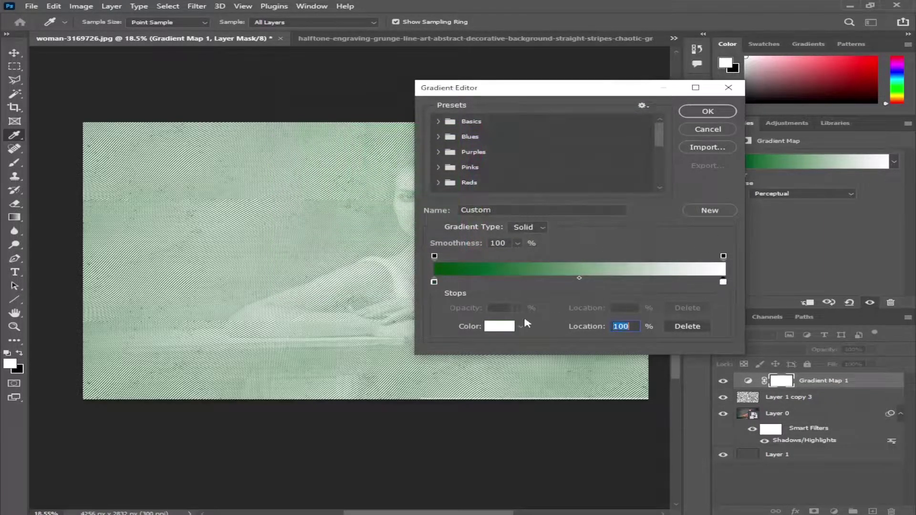
left_click(499, 327)
left_click_drag(288, 123, 273, 147)
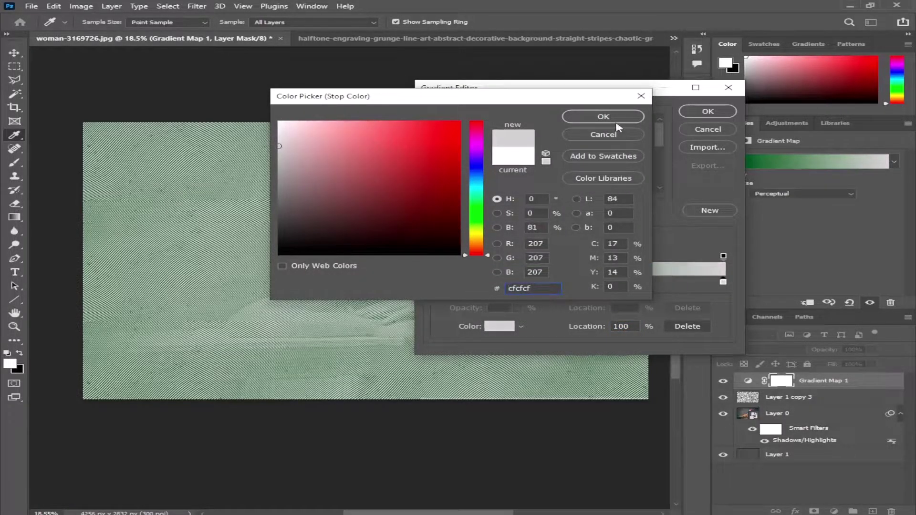
left_click(604, 119)
left_click(708, 112)
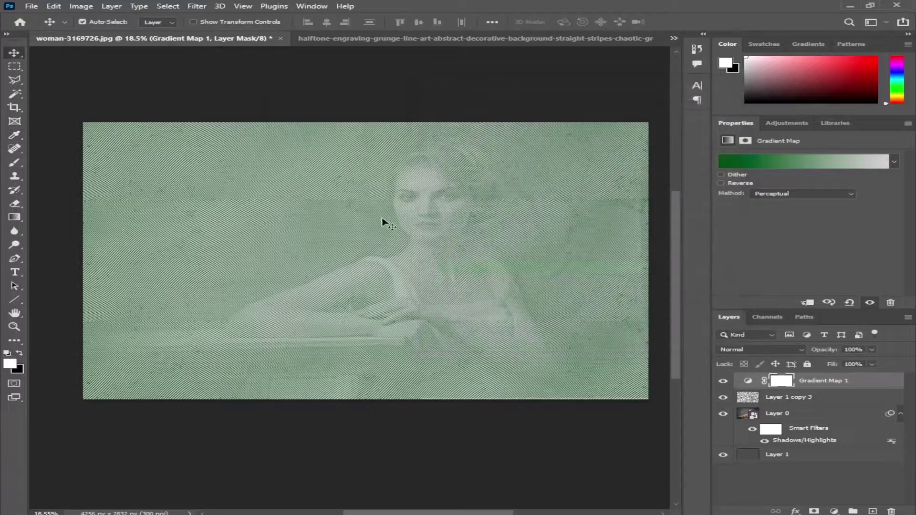
- Lower the opacity of the halftone texture layer (Layer 1 copy 3) to 80% and deselect all layers
left_click(389, 237)
scroll(422, 221, "up", 4)
scroll(420, 221, "down", 4)
scroll(408, 221, "up", 1)
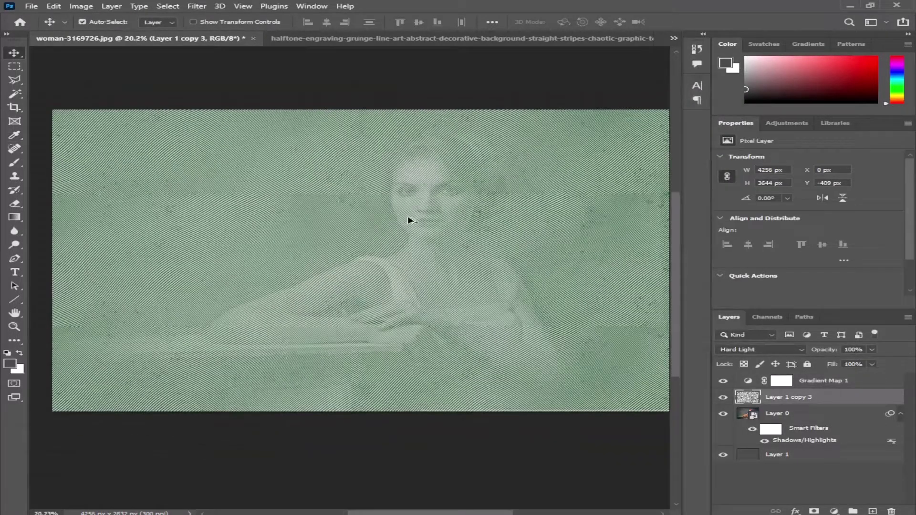
scroll(408, 221, "down", 1)
scroll(407, 221, "up", 1)
scroll(408, 220, "down", 1)
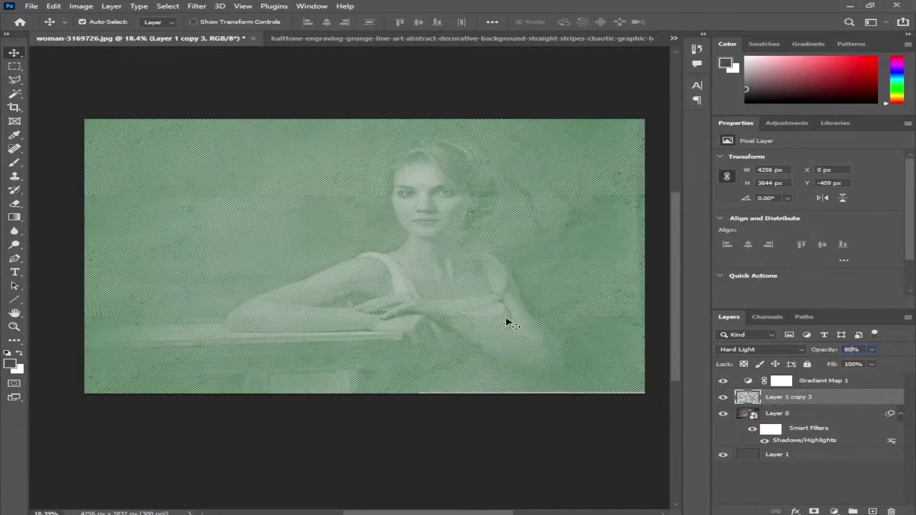
left_click(429, 436)
- Add a Levels adjustment layer above the Gradient Map with input levels of 180, 1.5 and 210
scroll(416, 283, "up", 1)
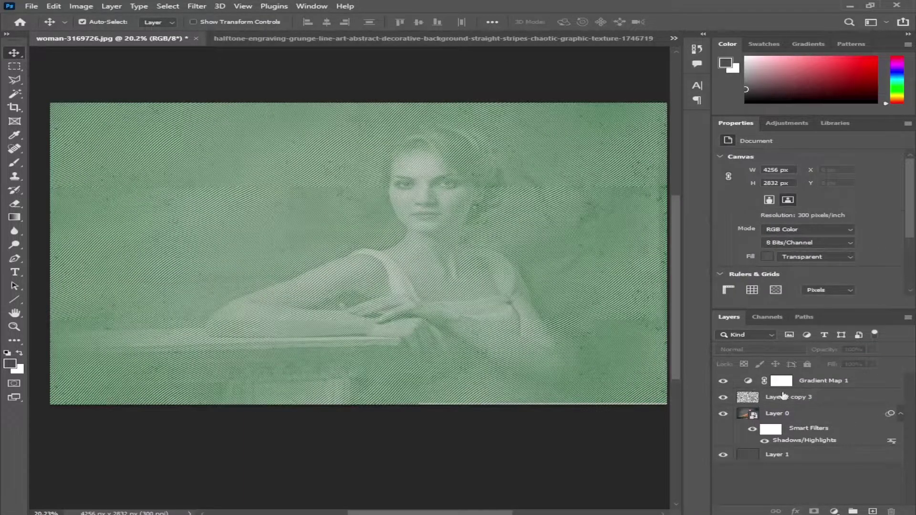
left_click(834, 511)
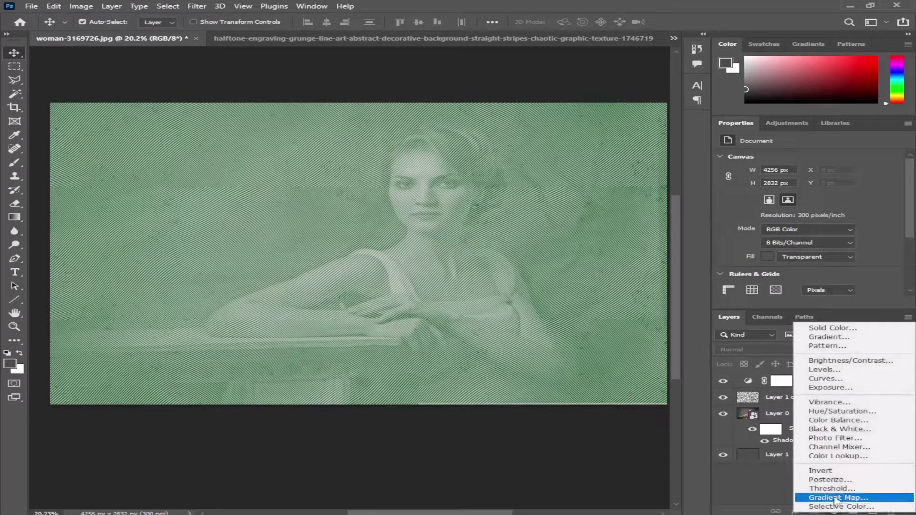
left_click(825, 370)
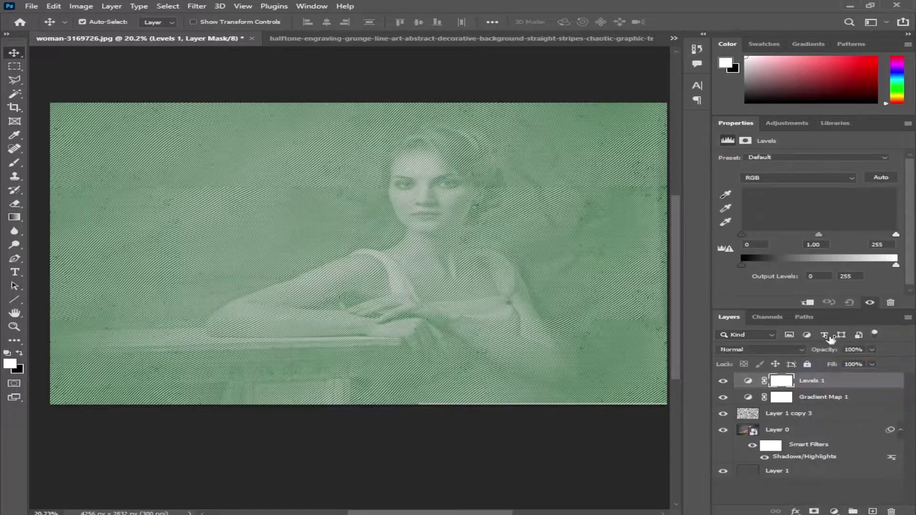
left_click_drag(907, 206, 907, 210)
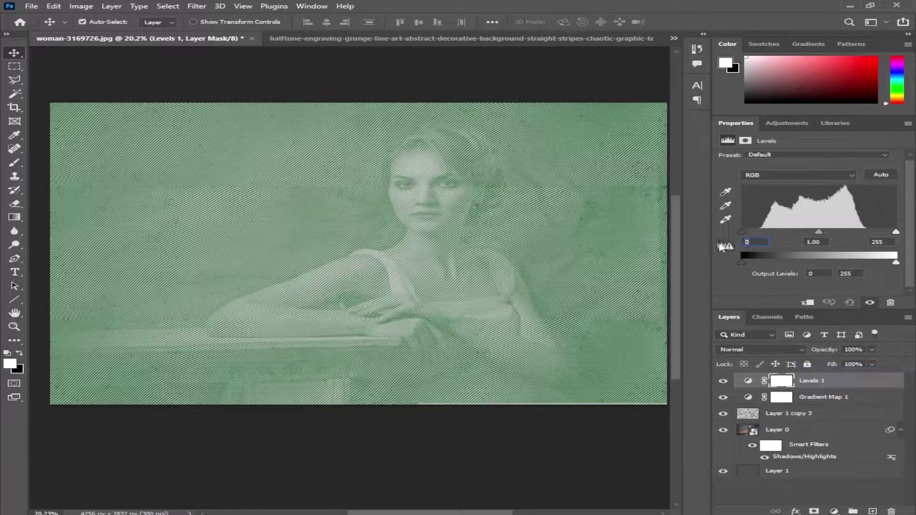
type("180")
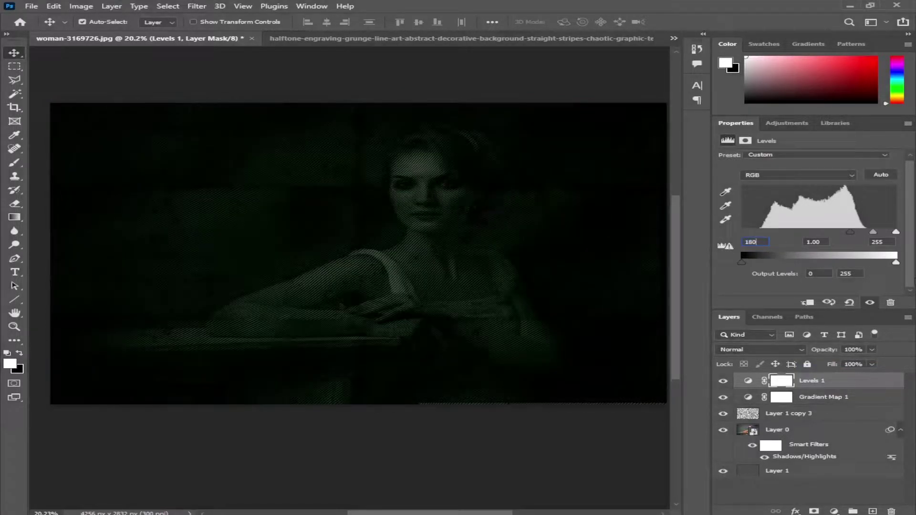
type("1.5")
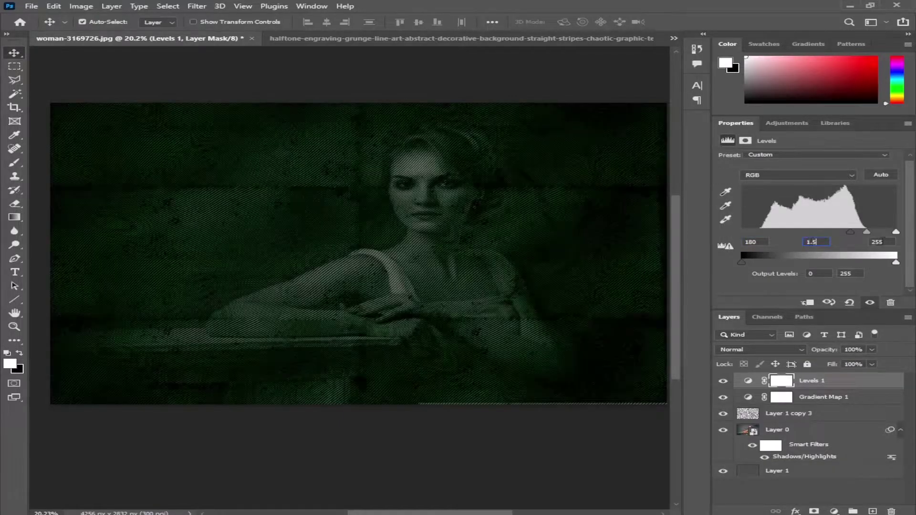
type("210")
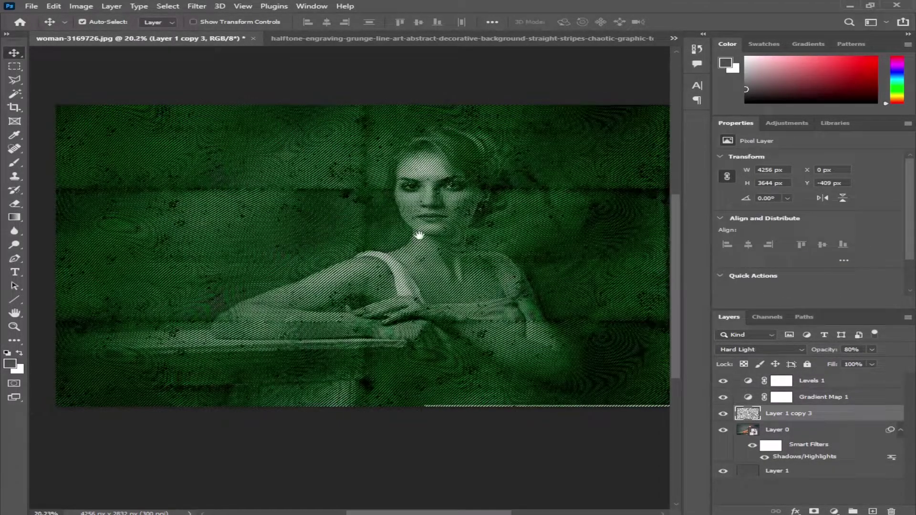
- Convert Layer 0, the portrait with its Shadows/Highlights filter, into a new smart object
left_click_drag(419, 235, 413, 237)
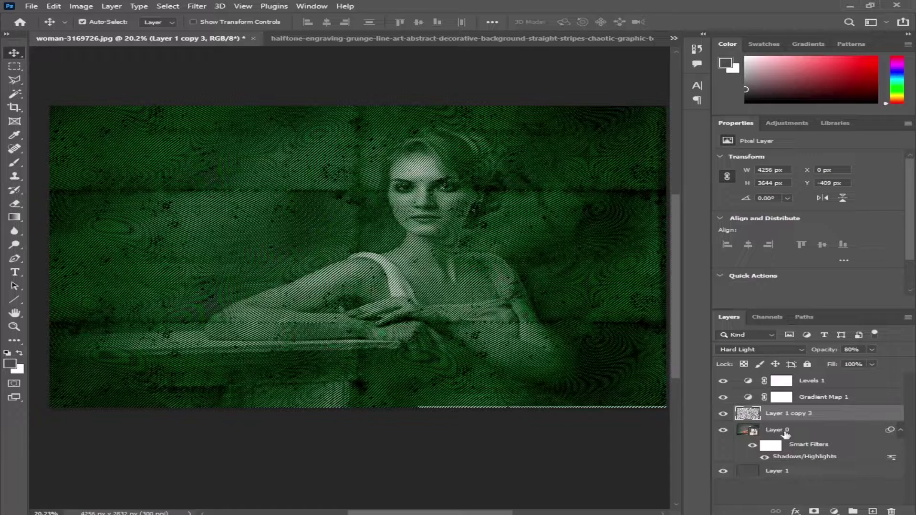
left_click(785, 432)
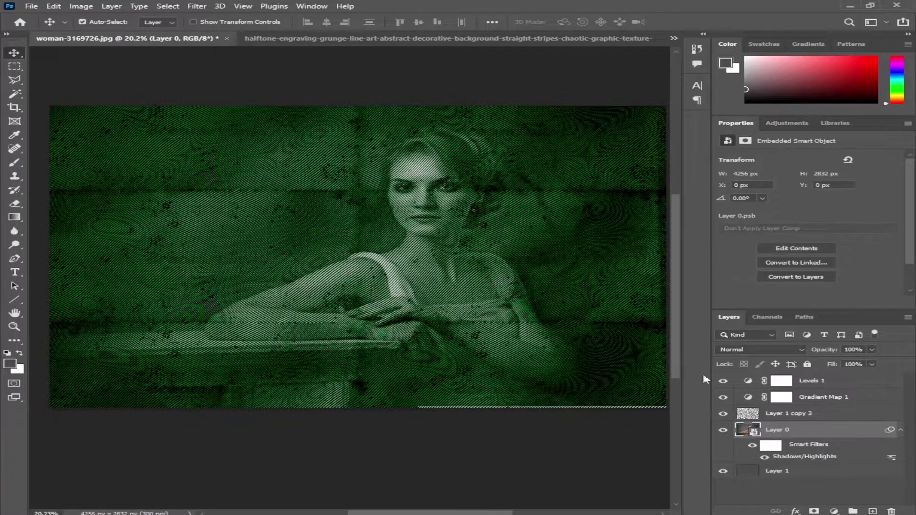
right_click(786, 434)
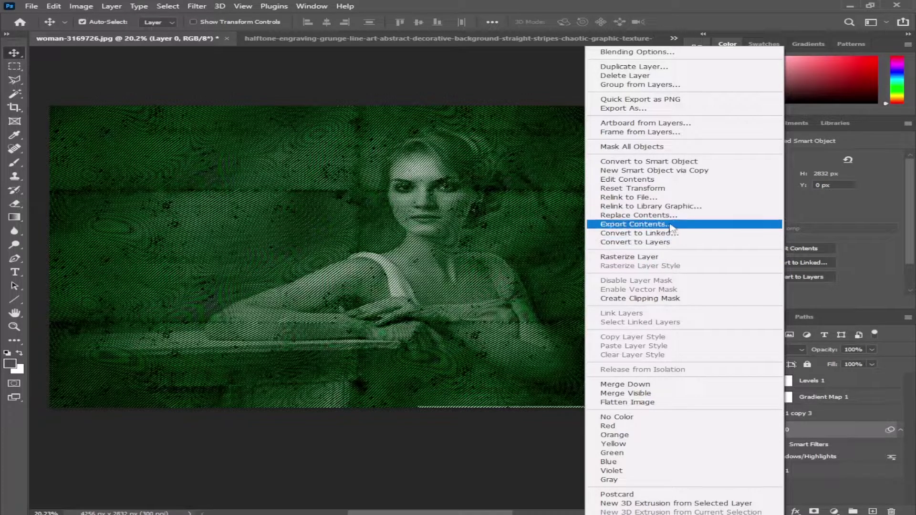
left_click(653, 162)
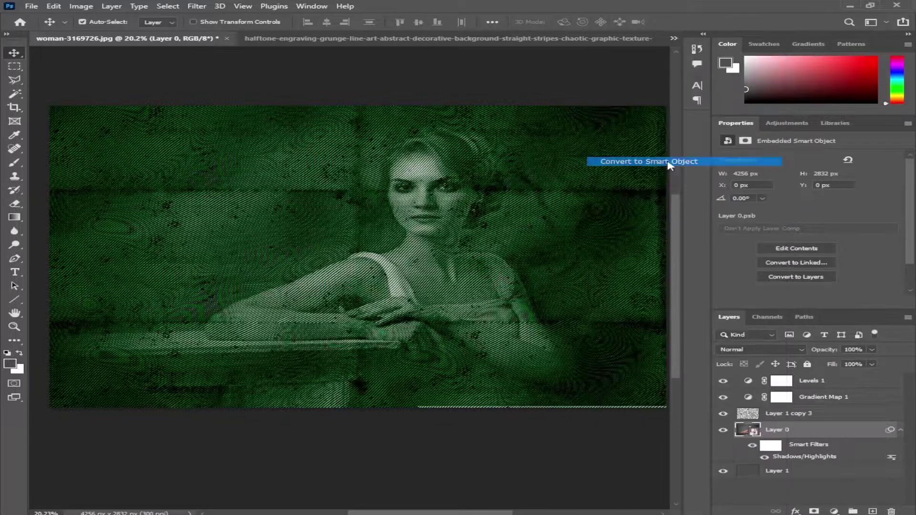
- Start a Shadows/Highlights adjustment on Layer 0 with all options shown and set shadows to amount 70%, tone 70% and radius 180 px
left_click(87, 7)
mouse_move(96, 34)
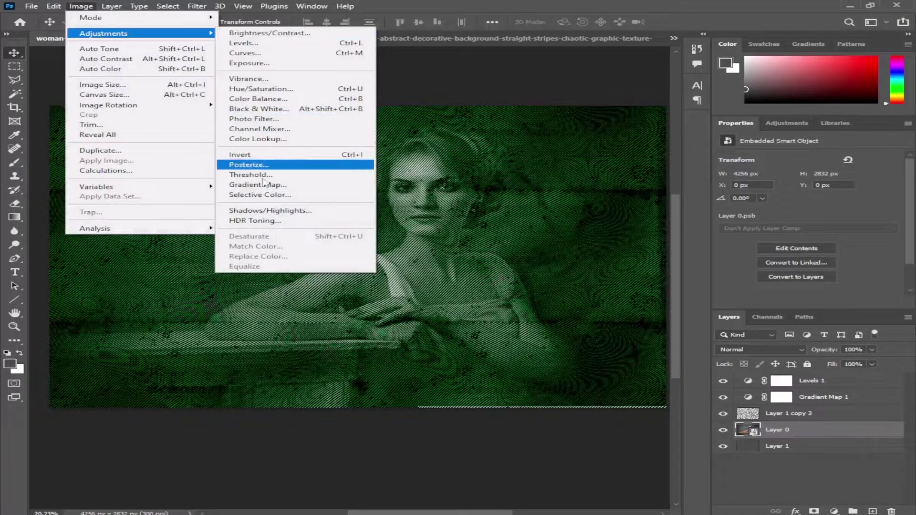
left_click(324, 213)
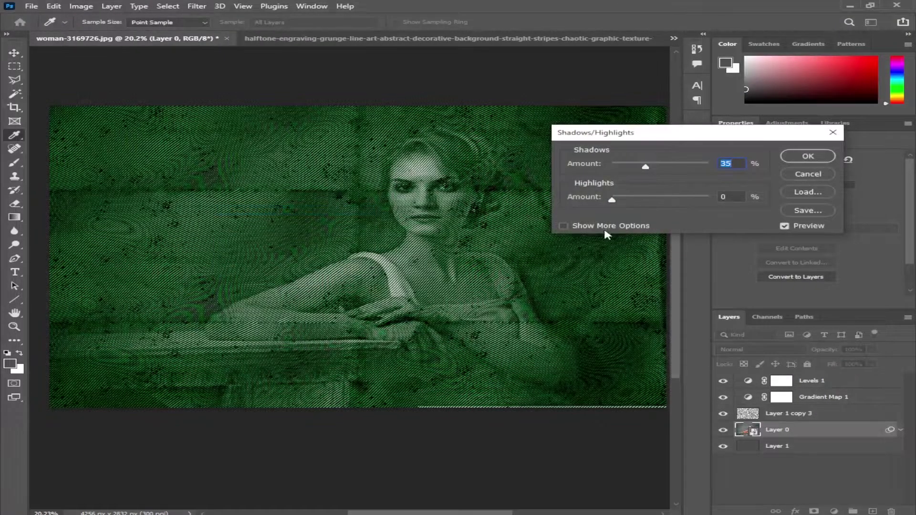
left_click(579, 226)
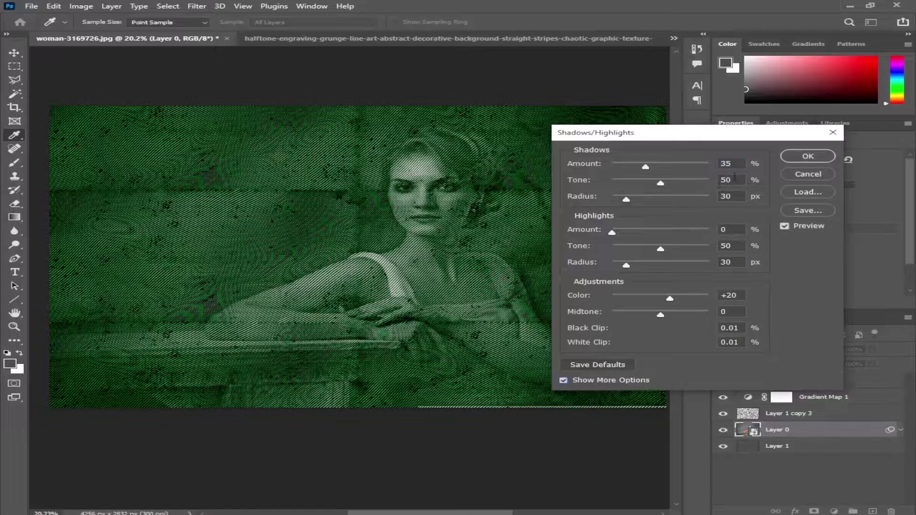
type("70")
key("Tab")
type("70")
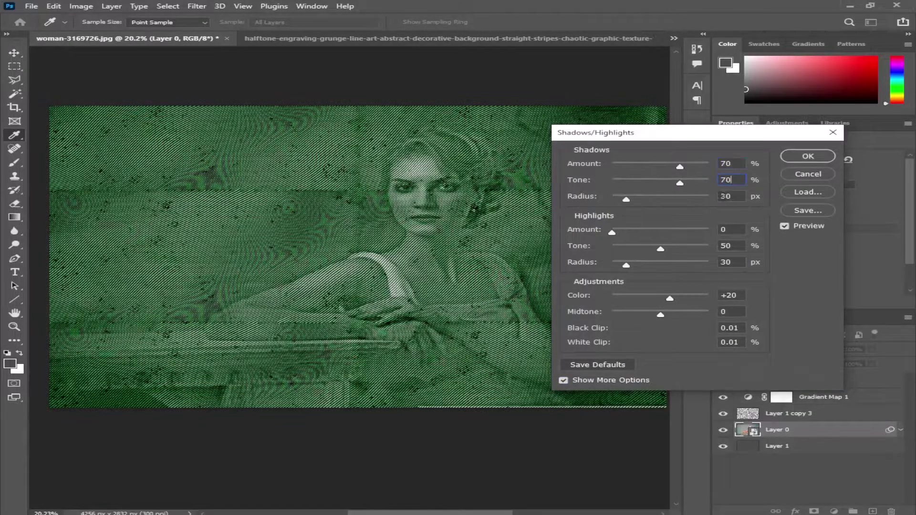
type("180")
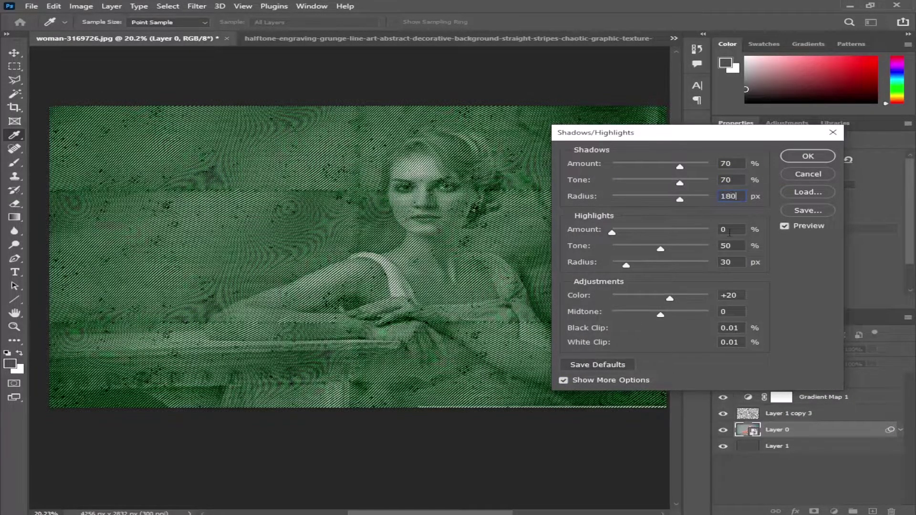
- Set highlights to amount 5%, tone 0% and radius 0 px, colour to 0 and black clip to 1%, and apply the Shadows/Highlights adjustment
type("5")
key("Tab")
type("0")
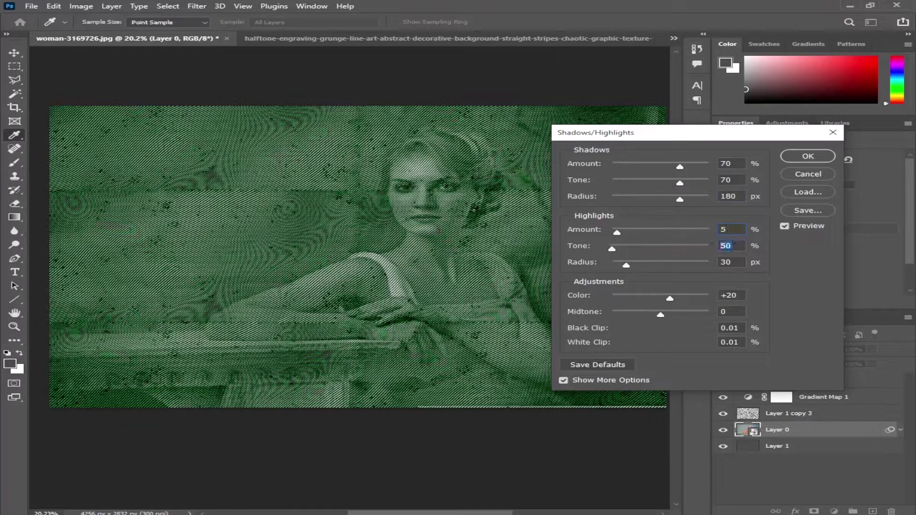
key("Tab")
type("0.0")
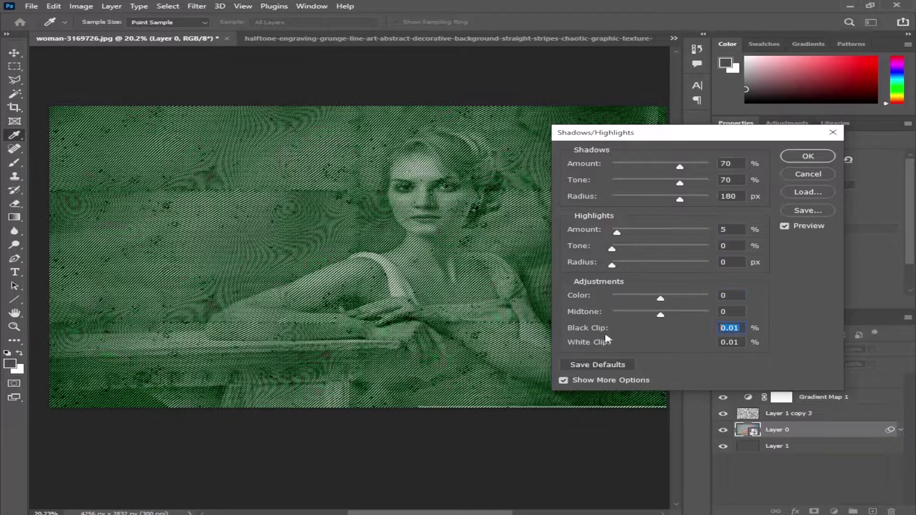
type("1")
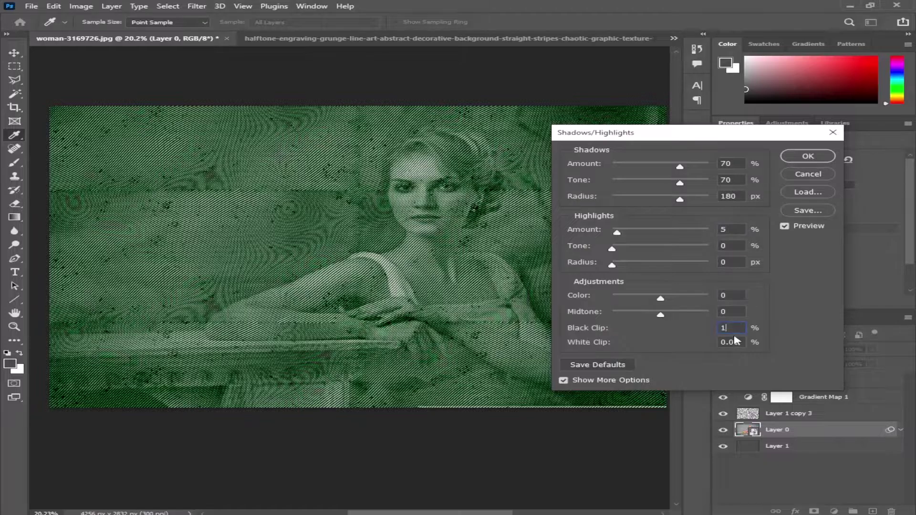
left_click(812, 157)
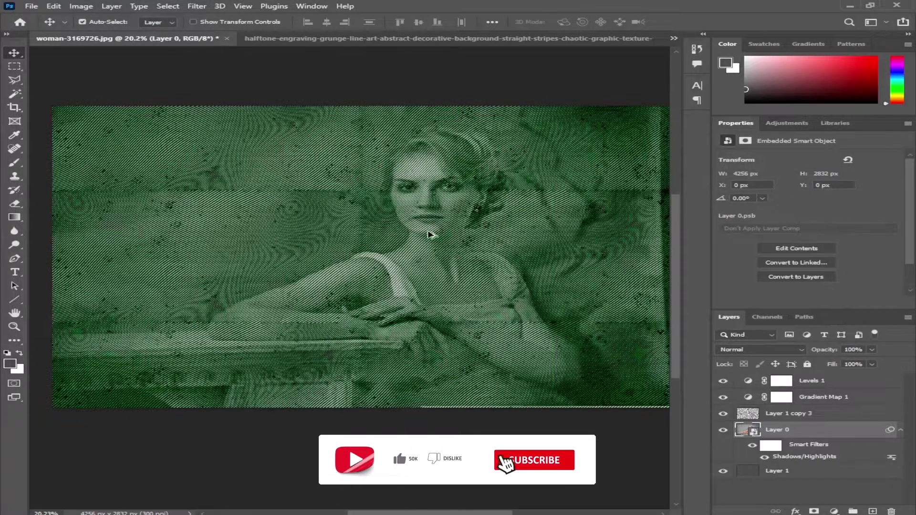
- Open the Surface Blur filter for Layer 0 and set its radius to 80 pixels
left_click_drag(400, 232, 395, 234)
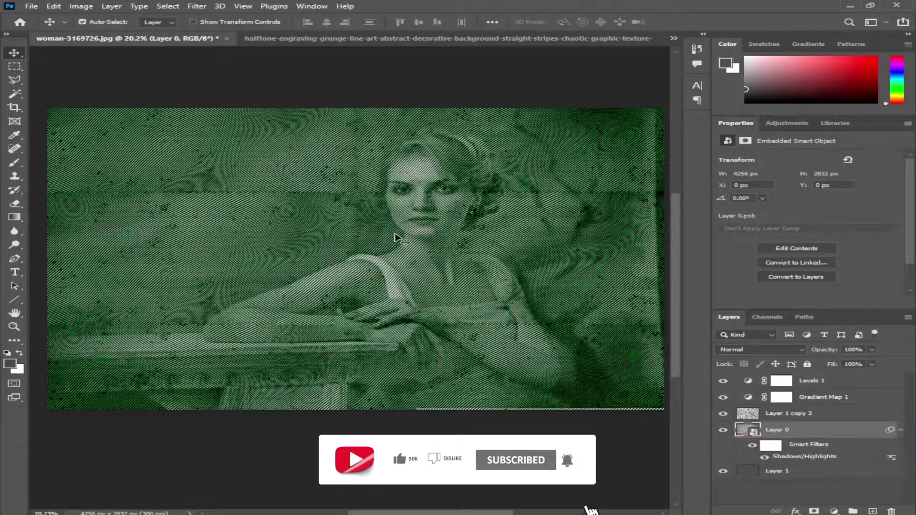
left_click(201, 10)
mouse_move(217, 143)
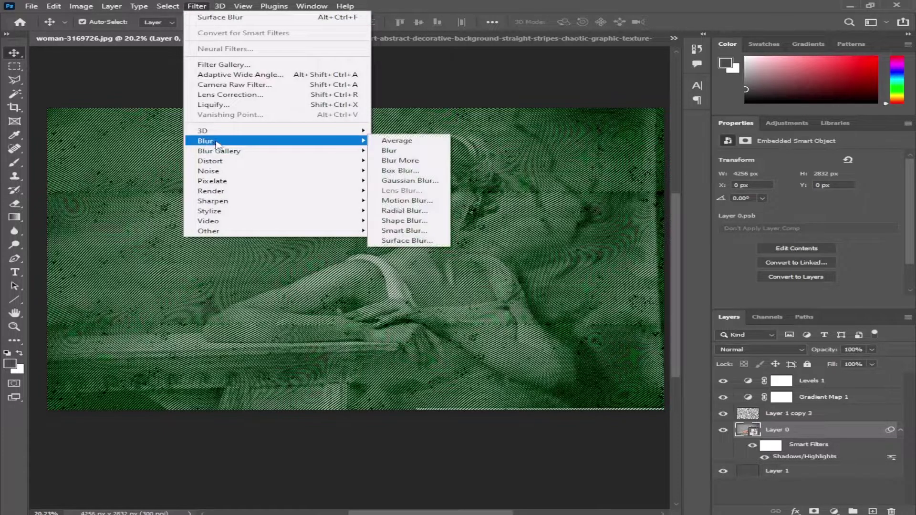
left_click(389, 240)
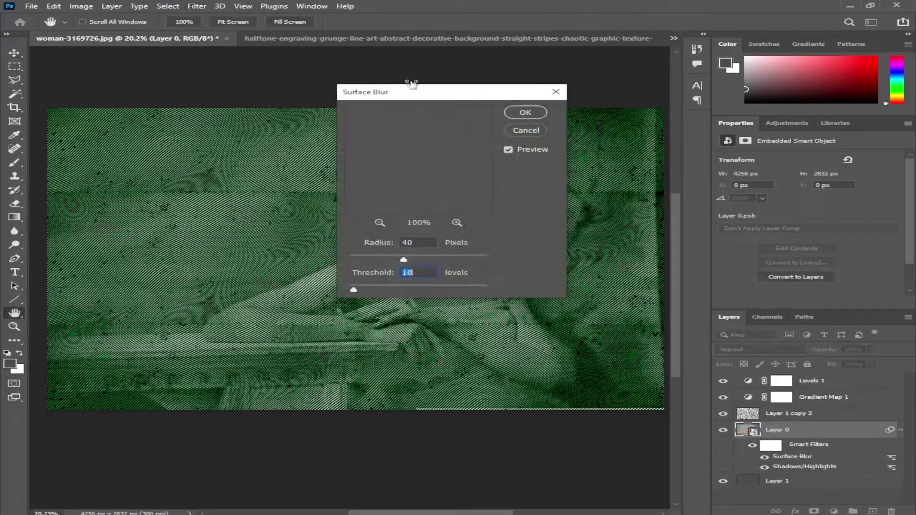
left_click_drag(401, 91, 568, 112)
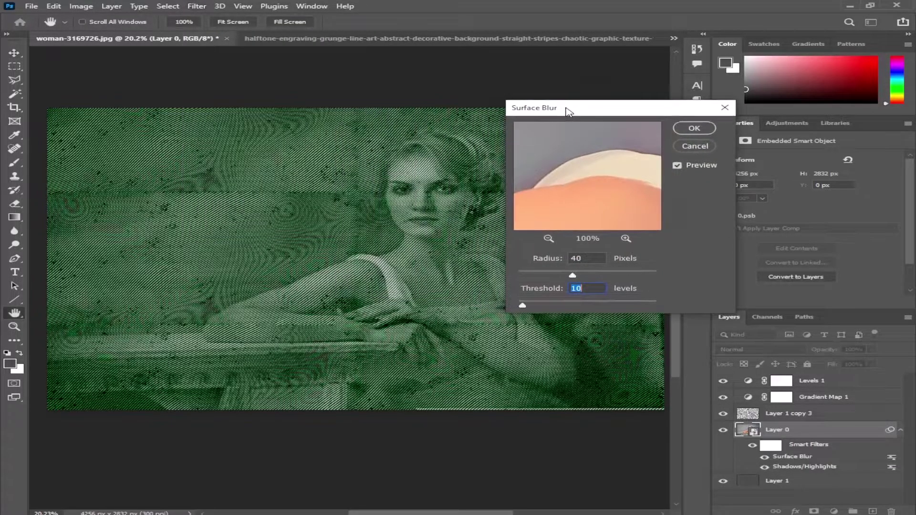
left_click(548, 239)
left_click(548, 239)
left_click(548, 239)
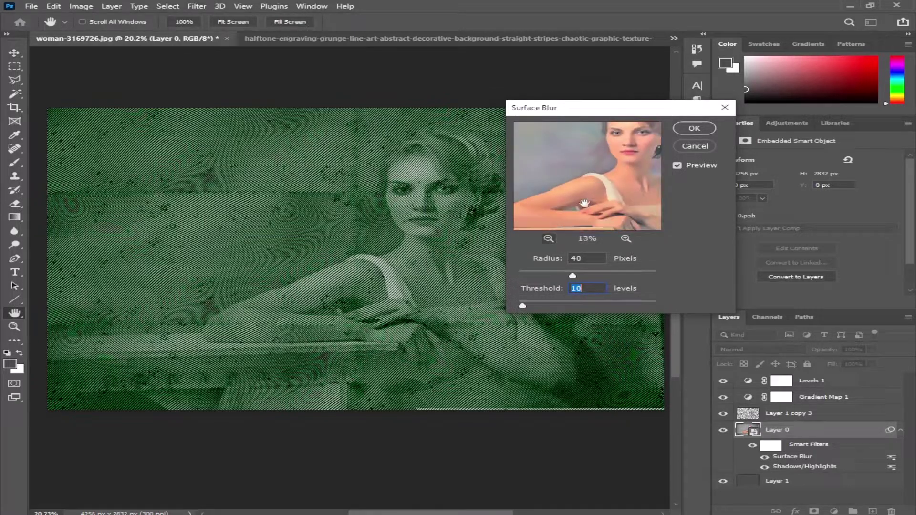
left_click(548, 239)
left_click(558, 259)
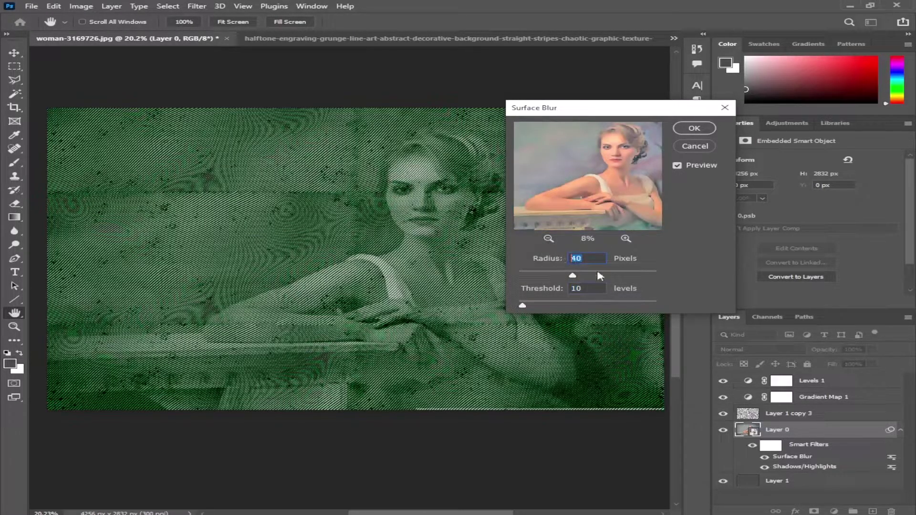
key("Tab")
key("shift+Tab")
type("08")
type("0")
left_click(434, 213)
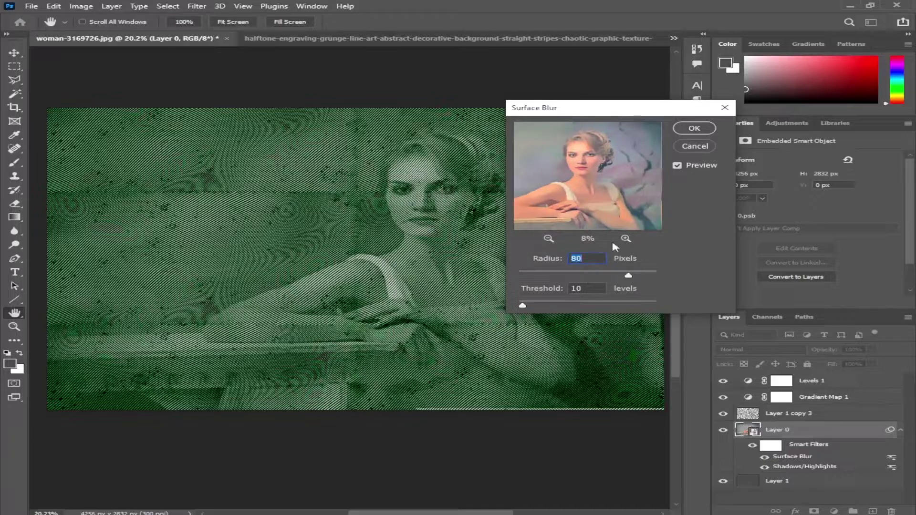
- Check the woman's face in the filter preview and apply the Surface Blur to Layer 0
left_click(626, 238)
left_click(625, 238)
left_click(390, 159)
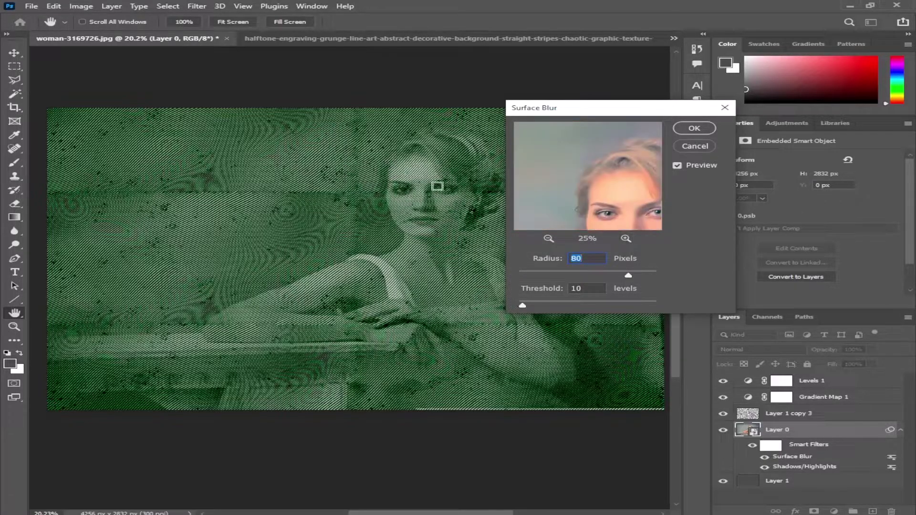
left_click(435, 188)
left_click(428, 206)
left_click(413, 225)
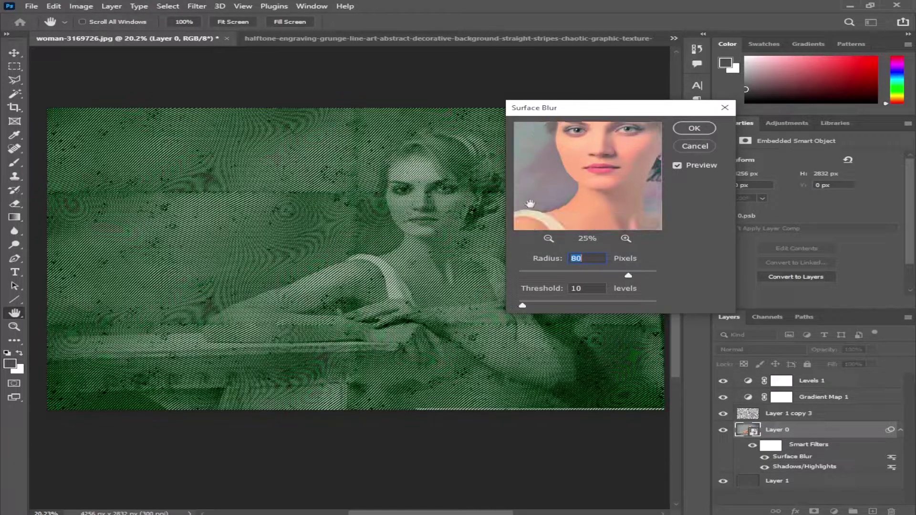
left_click(694, 129)
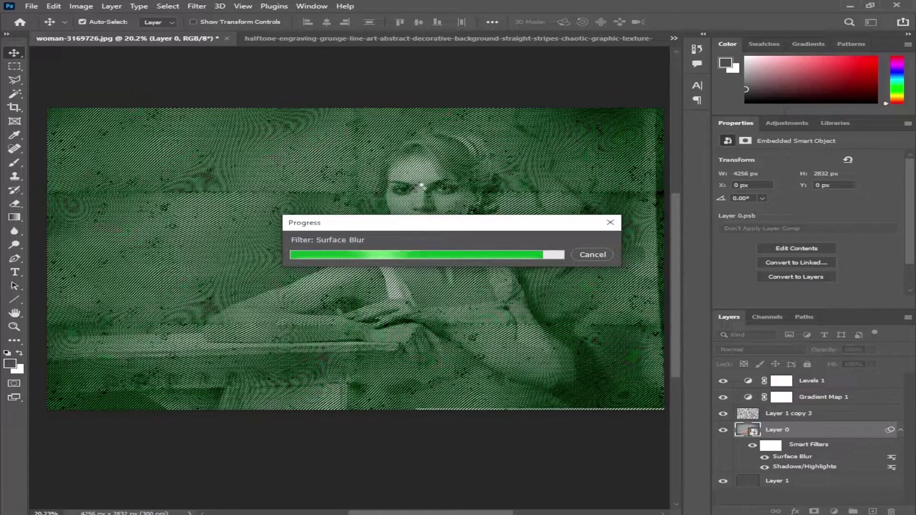
- Collapse Layer 0's smart filters, select all layers from Levels 1 to Layer 1 and flatten the image
left_click(417, 218)
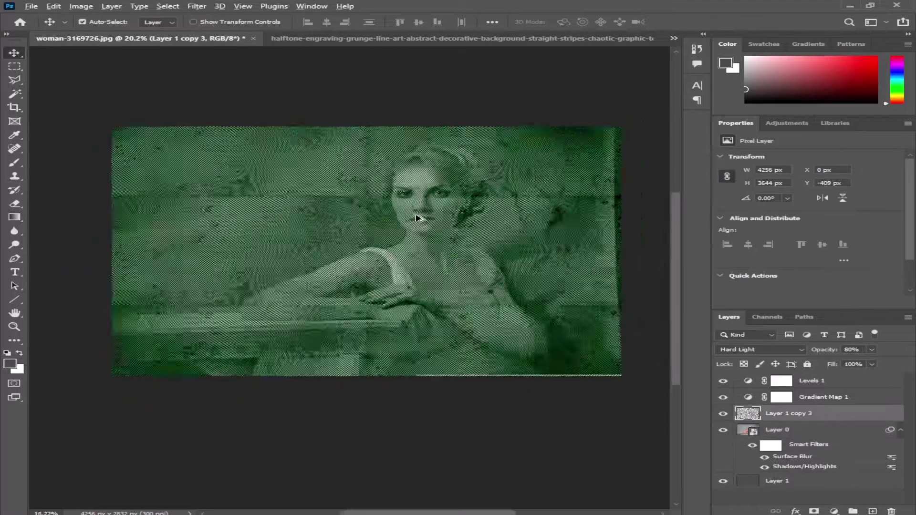
left_click(901, 431)
left_click(827, 382)
left_click(791, 450, "shift")
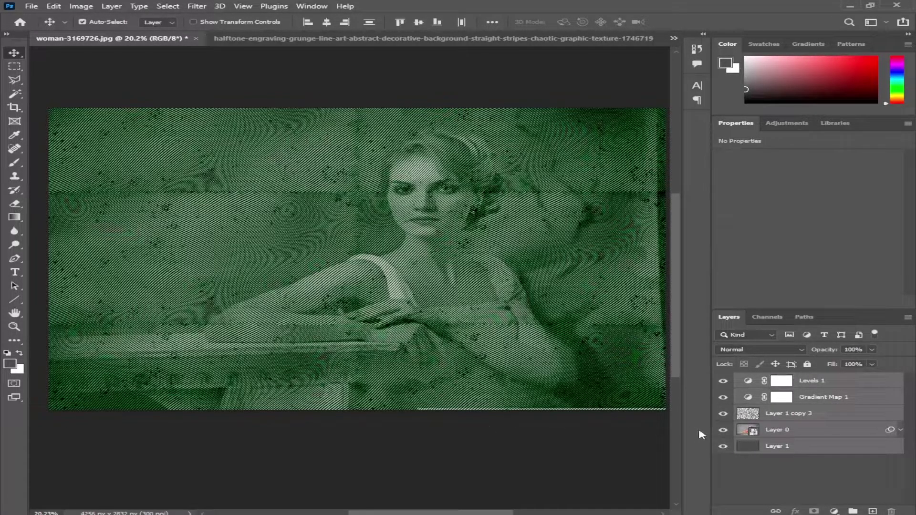
right_click(799, 447)
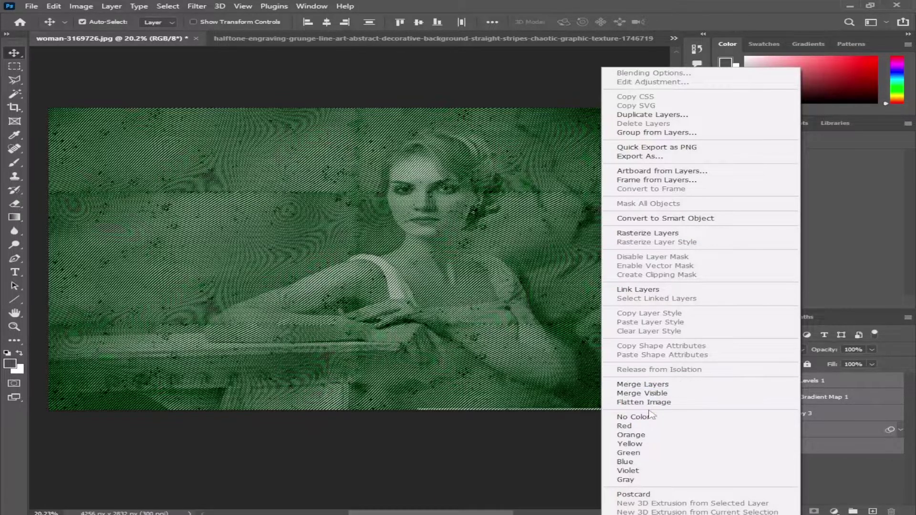
left_click(687, 402)
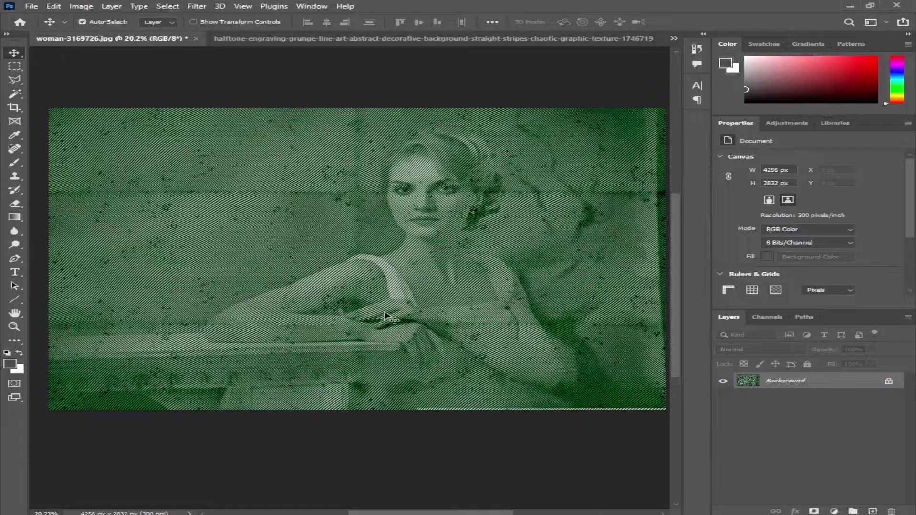
- Convert the flattened Background into a regular layer named Layer 0
scroll(351, 268, "down", 1)
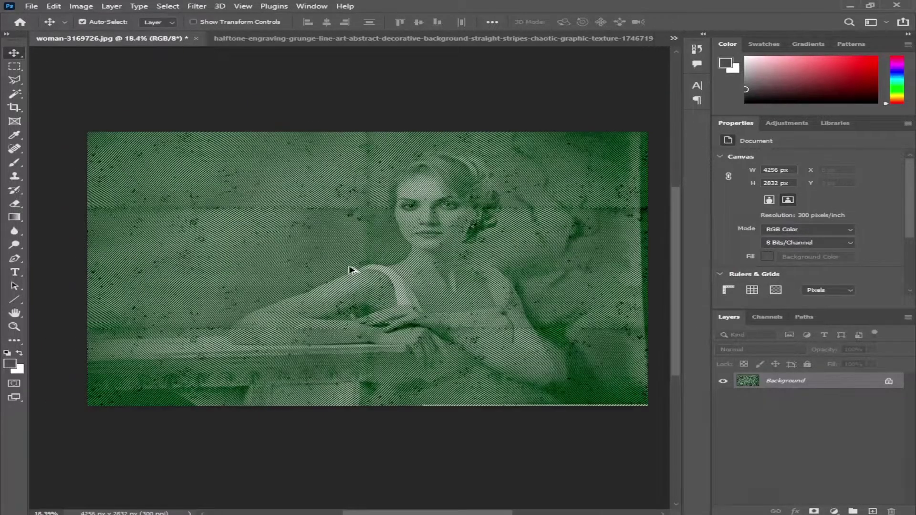
double_click(787, 380)
left_click(577, 157)
scroll(391, 254, "up", 1)
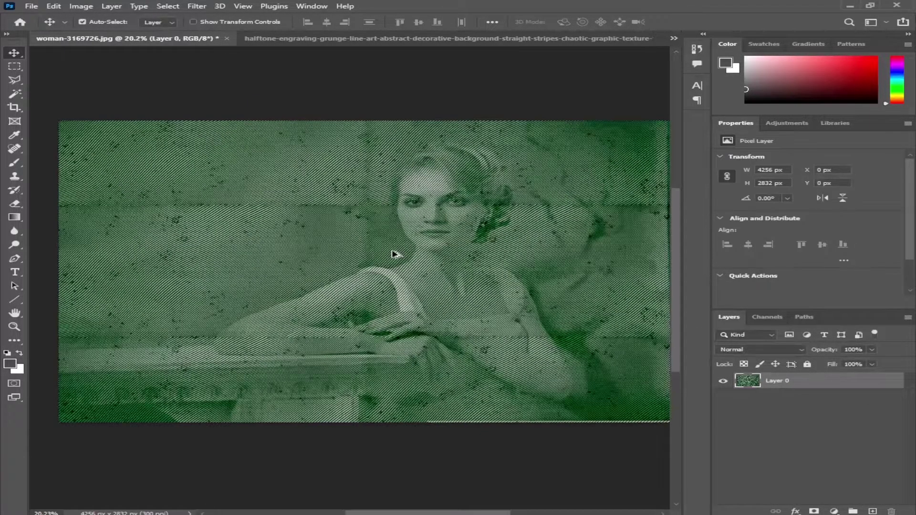